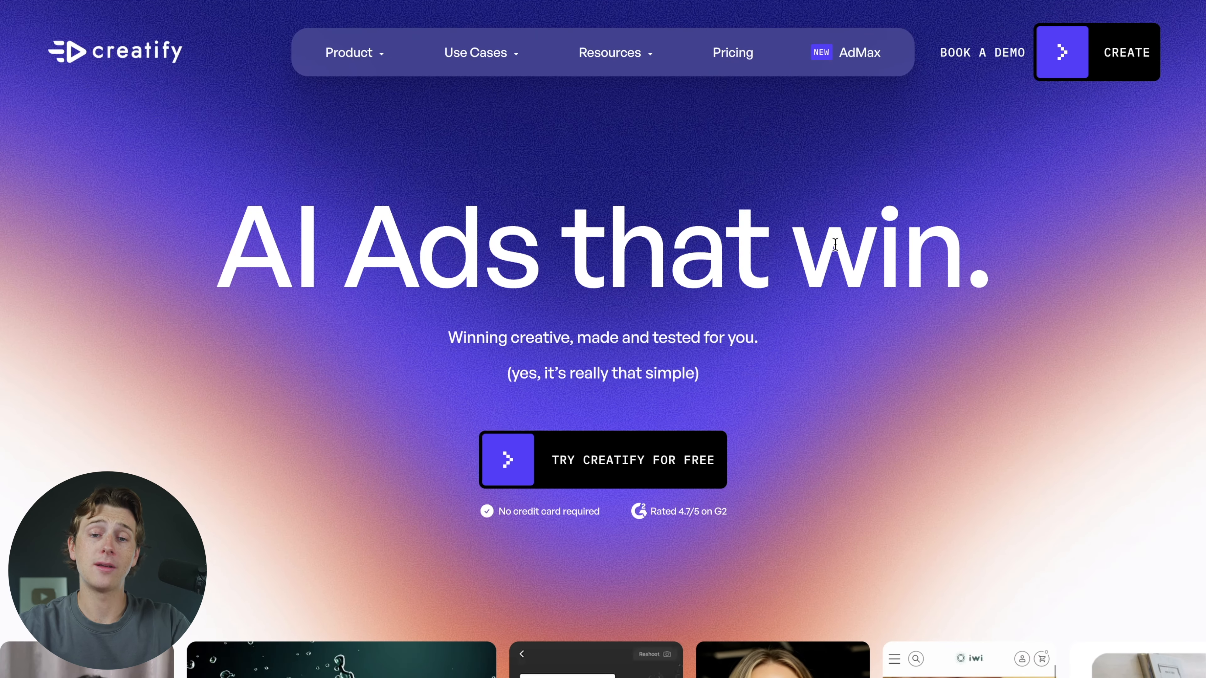
# - Open Creatify's free AI video ad generator from the home page
pyautogui.scroll(-1, 653, 300)
pyautogui.scroll(1, 654, 302)
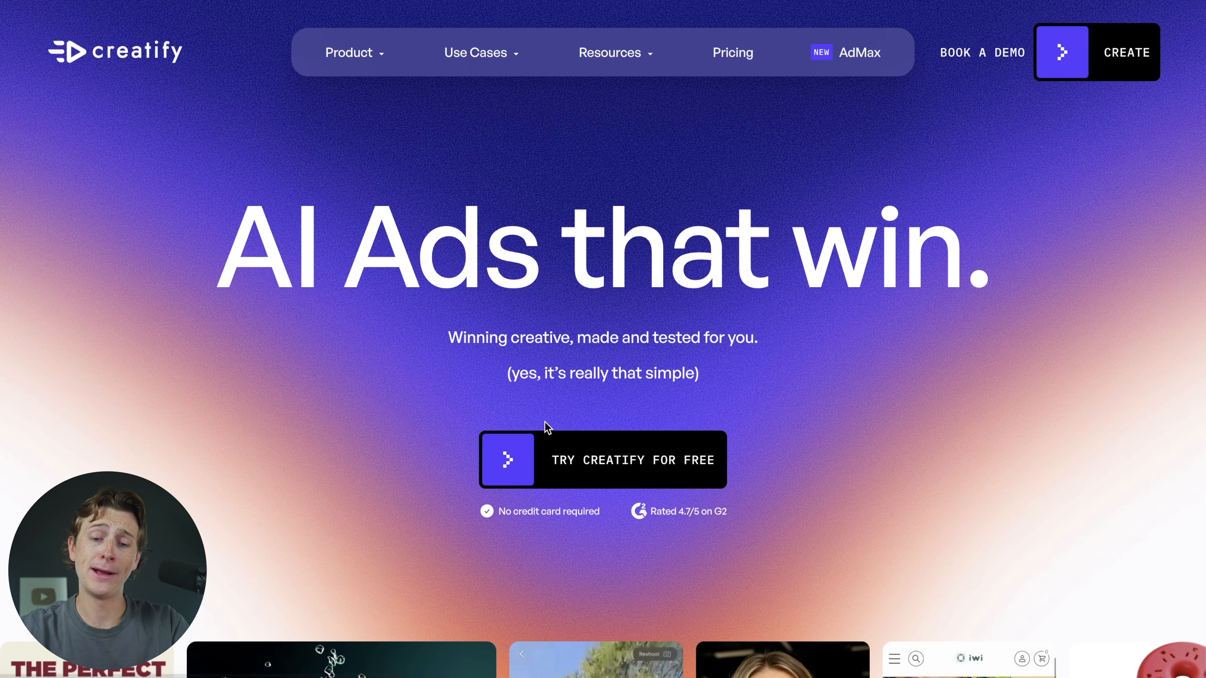
pyautogui.click(569, 479)
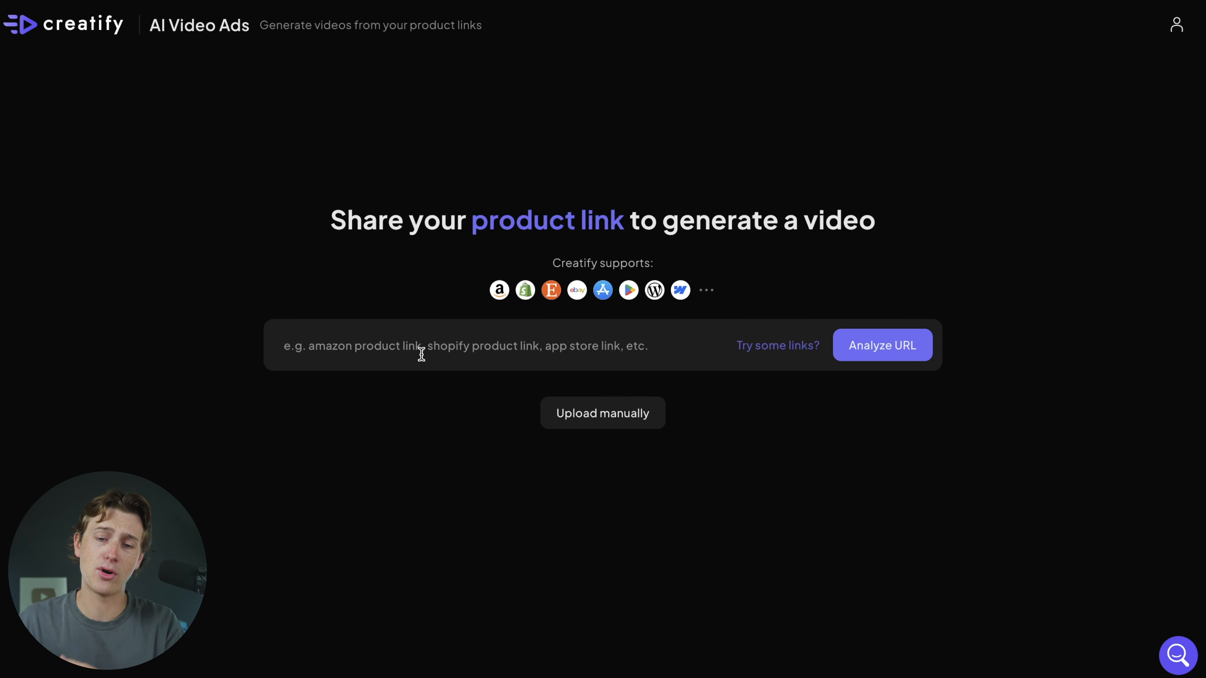
# - Submit the copied product link for analysis and go to the sign-in form's e-mail field
pyautogui.click(350, 350)
pyautogui.press('super+v')
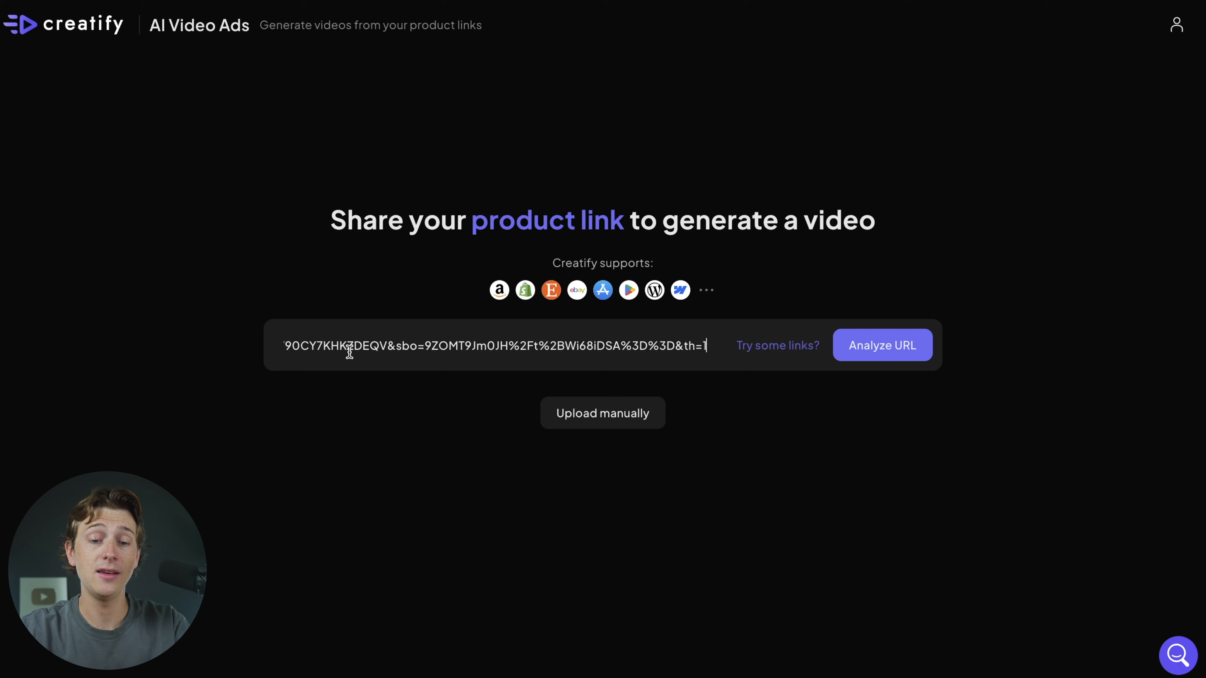
pyautogui.click(905, 360)
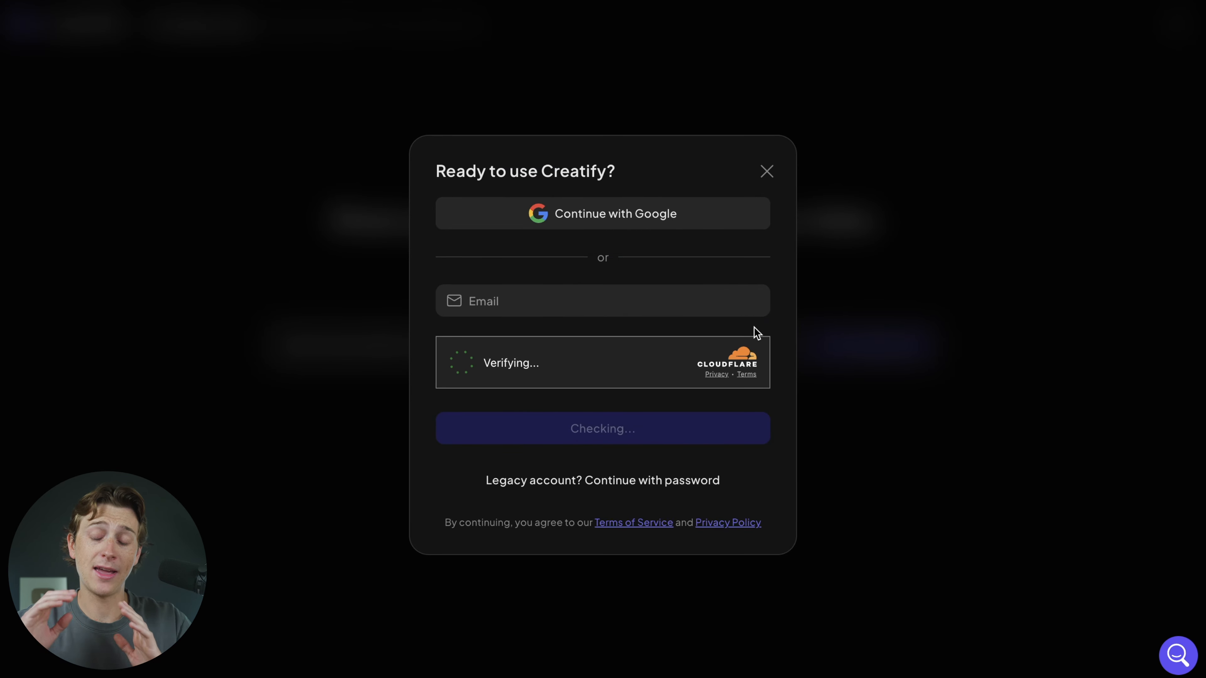
pyautogui.click(566, 295)
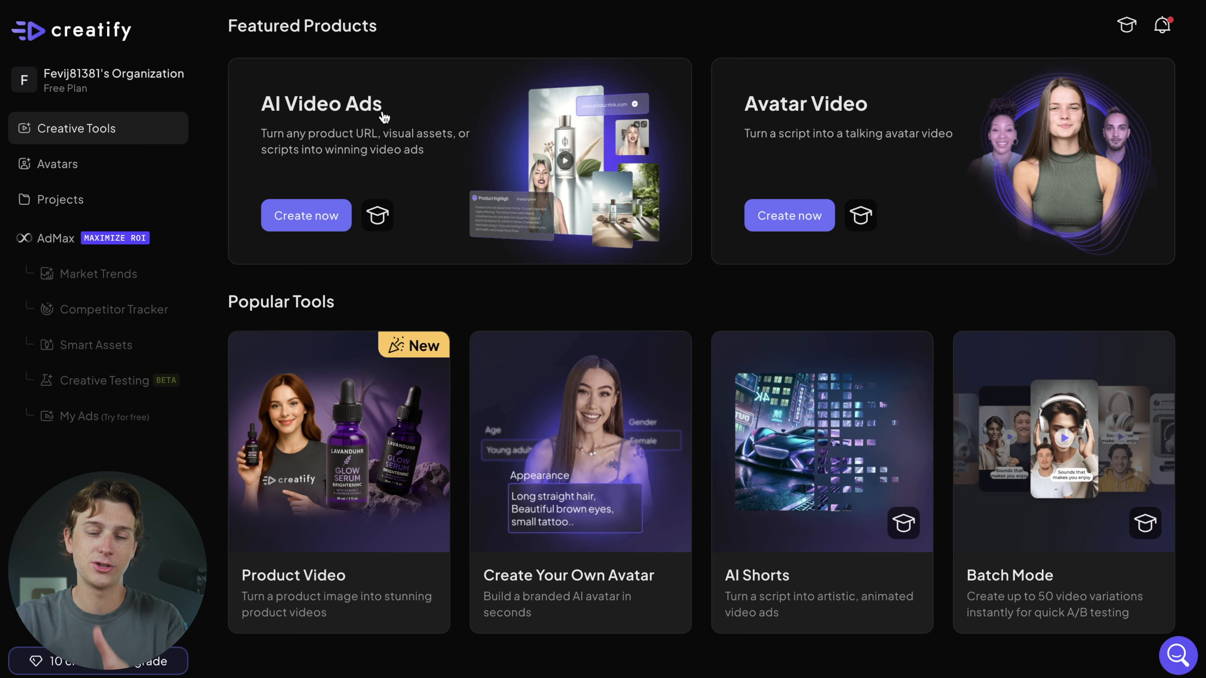
# - Start an AI Video Ads project and analyze the copied product link
pyautogui.click(319, 226)
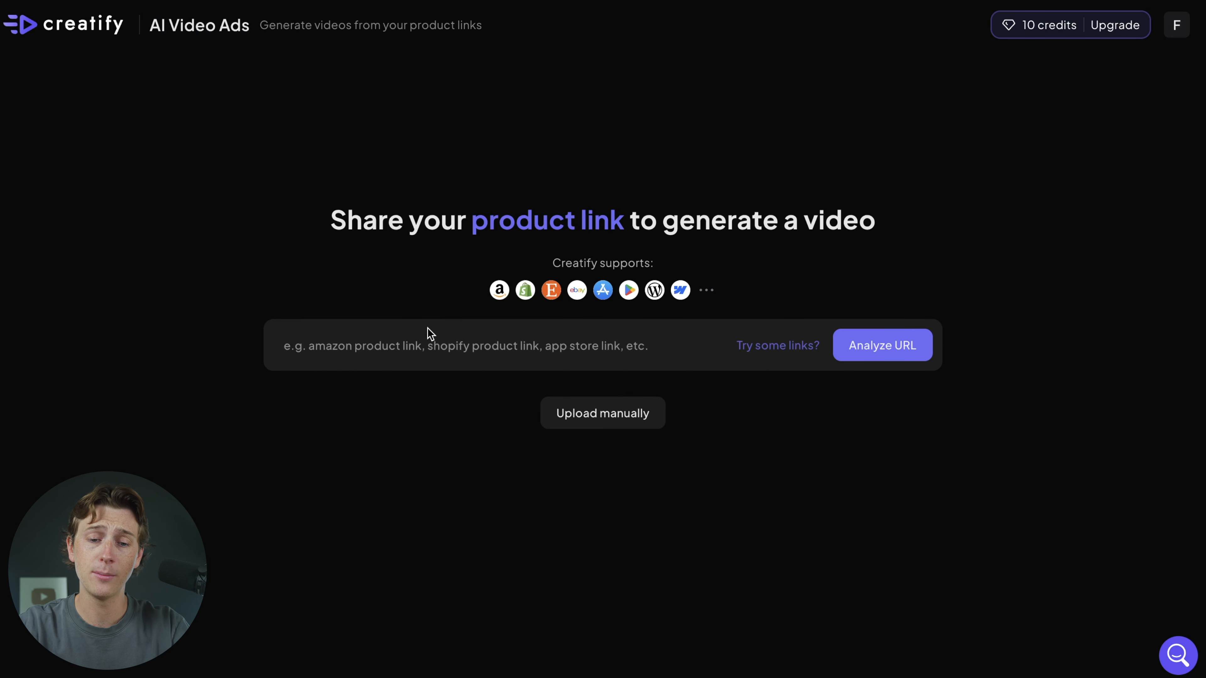
pyautogui.click(427, 329)
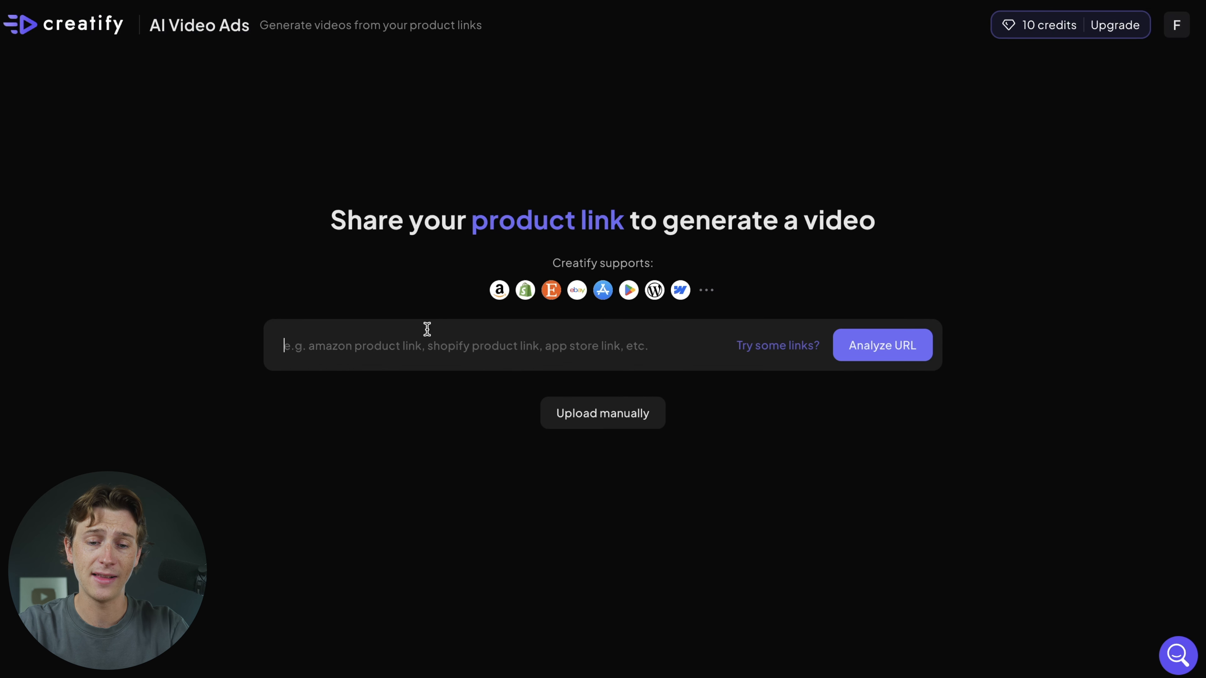
pyautogui.hotkey('ctrl', 'v')
pyautogui.click(911, 348)
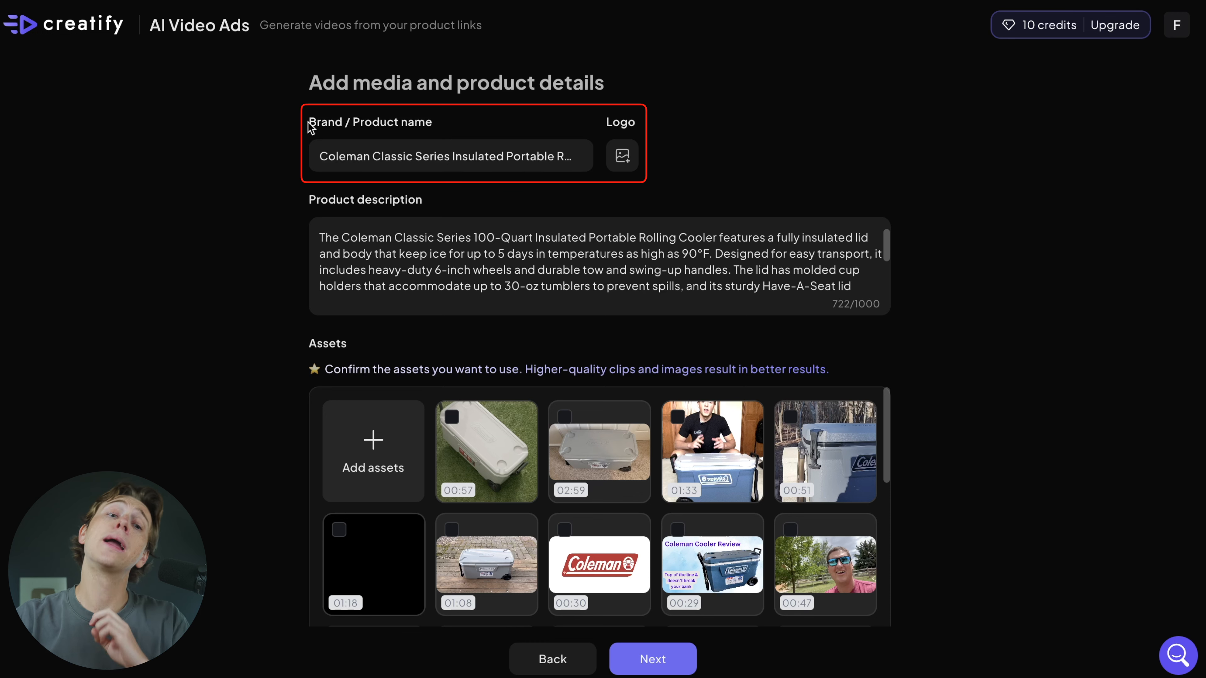
# - Review the imported product name, the full product description and all the imported video and image assets
pyautogui.click(427, 158)
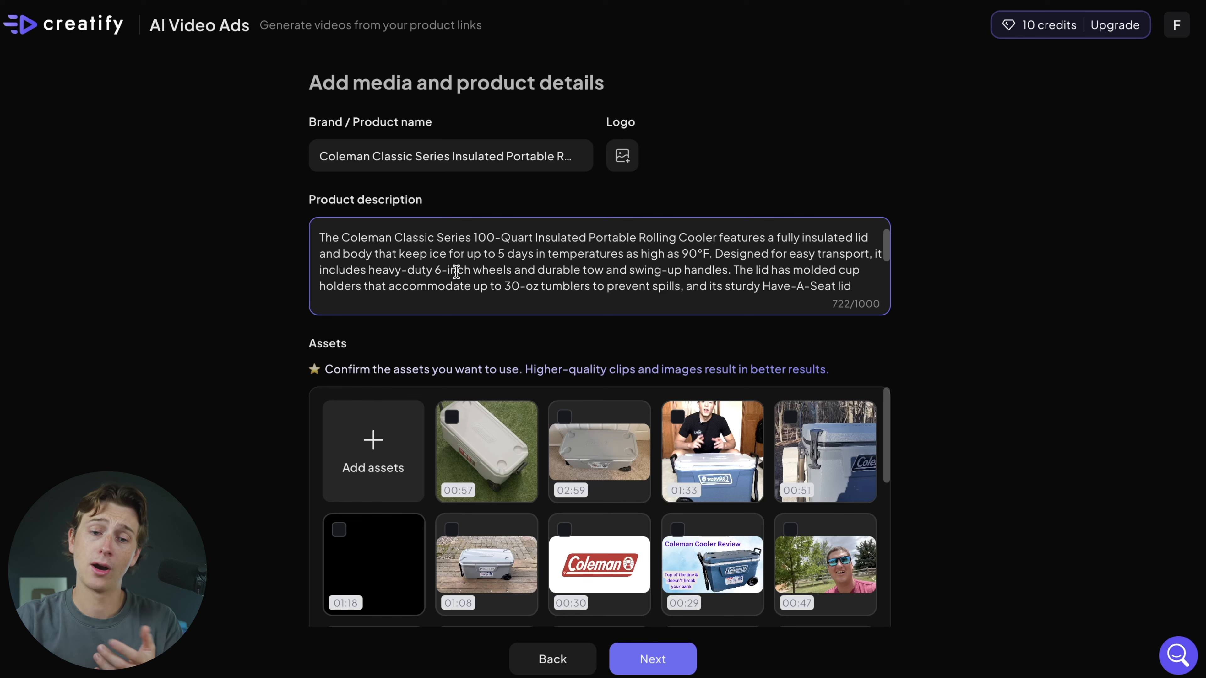
pyautogui.scroll(-3, 457, 270)
pyautogui.scroll(2, 456, 272)
pyautogui.scroll(1, 456, 271)
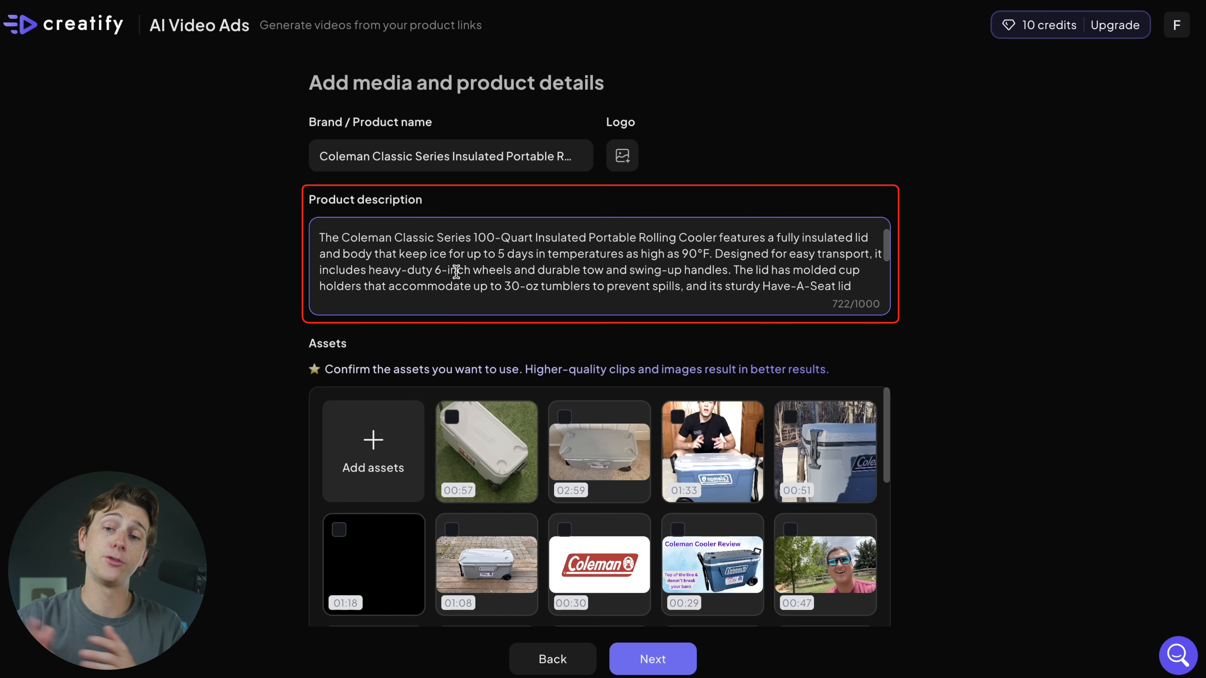
pyautogui.scroll(-3, 456, 272)
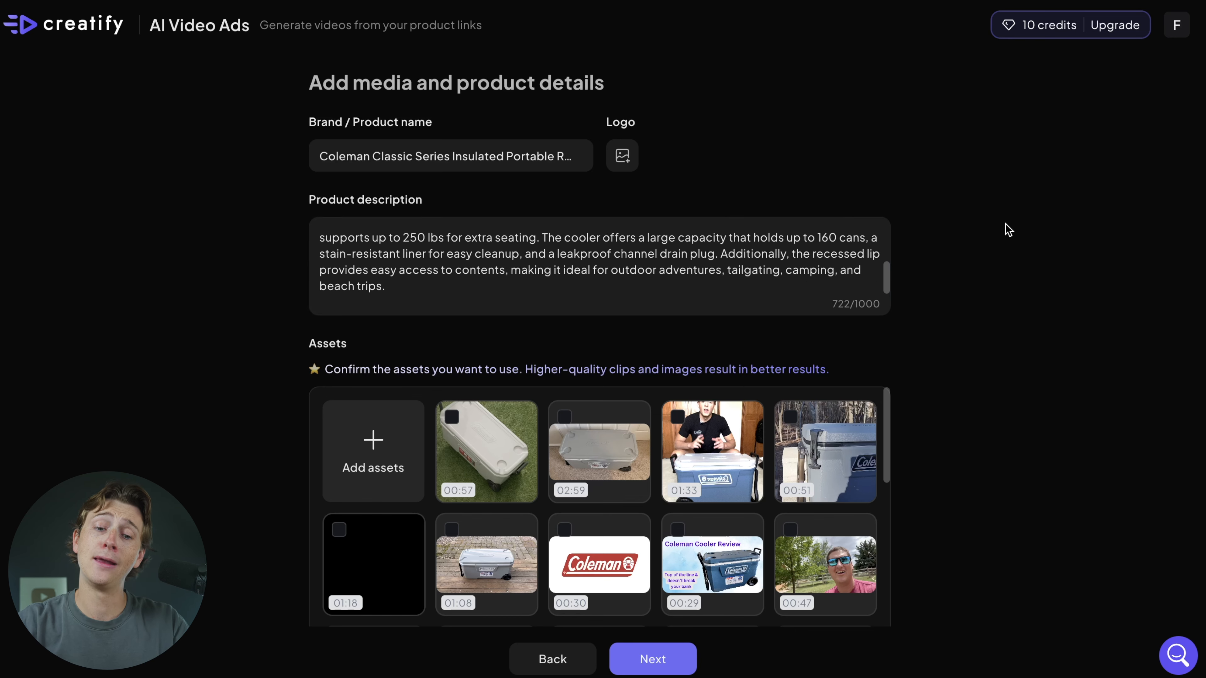
pyautogui.scroll(-3, 1010, 237)
pyautogui.scroll(-1, 1010, 236)
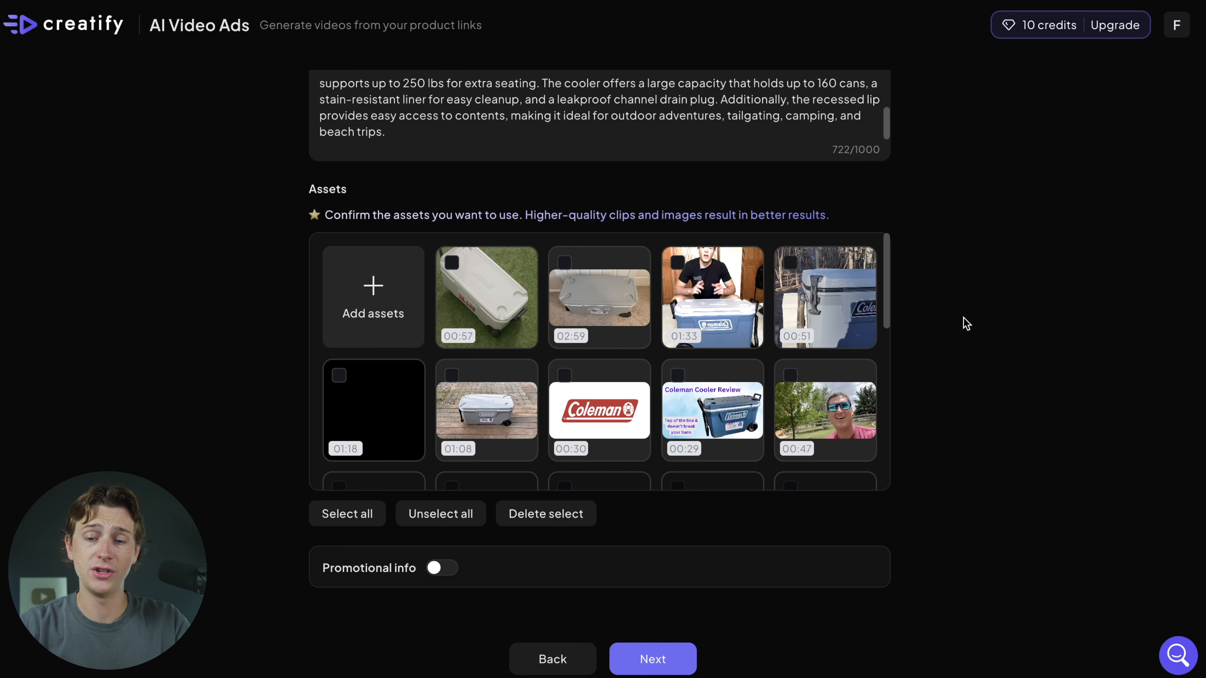
pyautogui.scroll(-5, 686, 356)
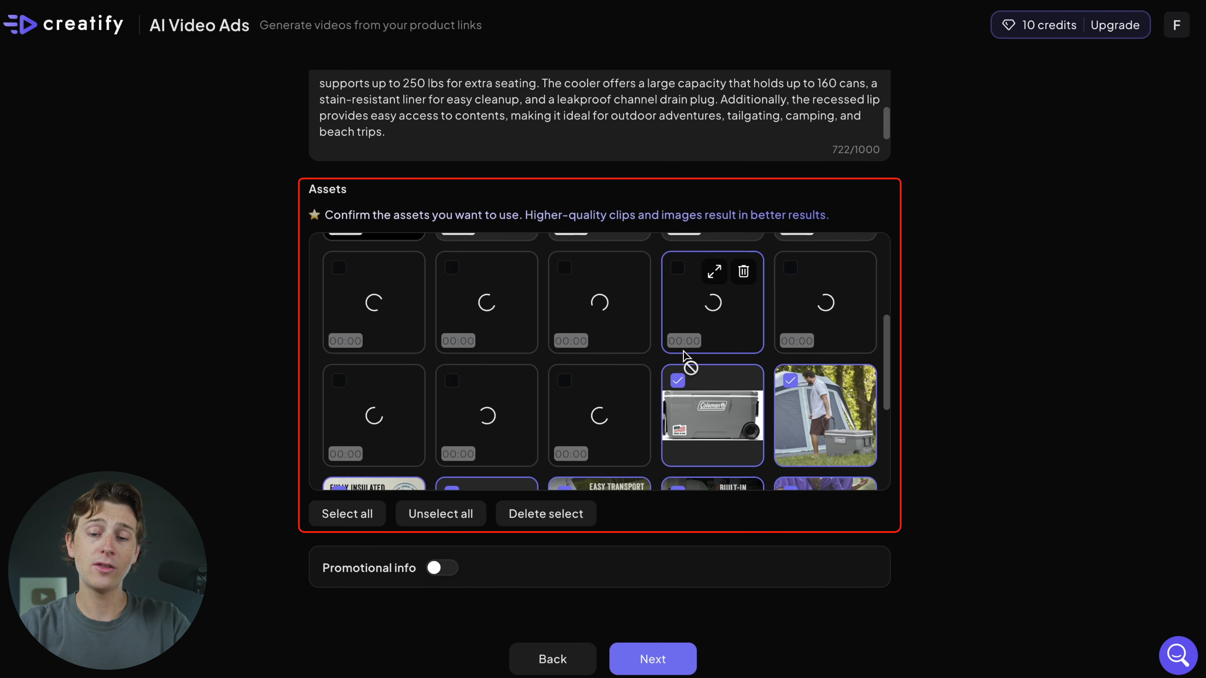
pyautogui.scroll(-3, 687, 356)
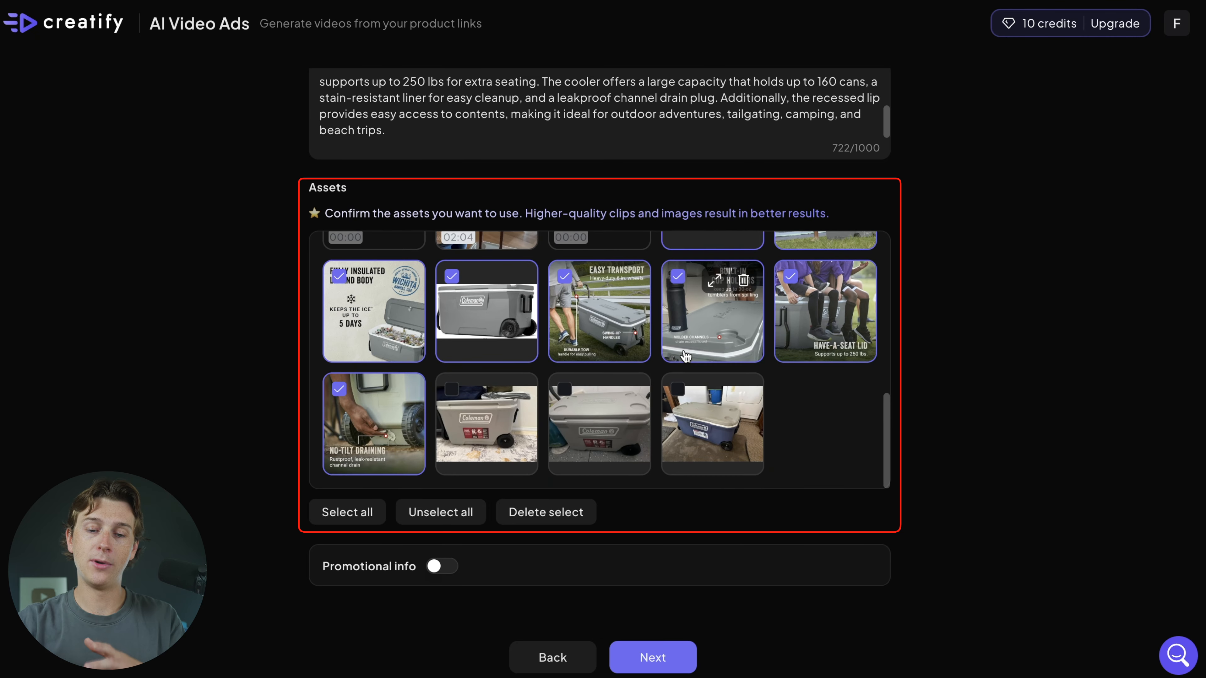
pyautogui.scroll(10, 686, 356)
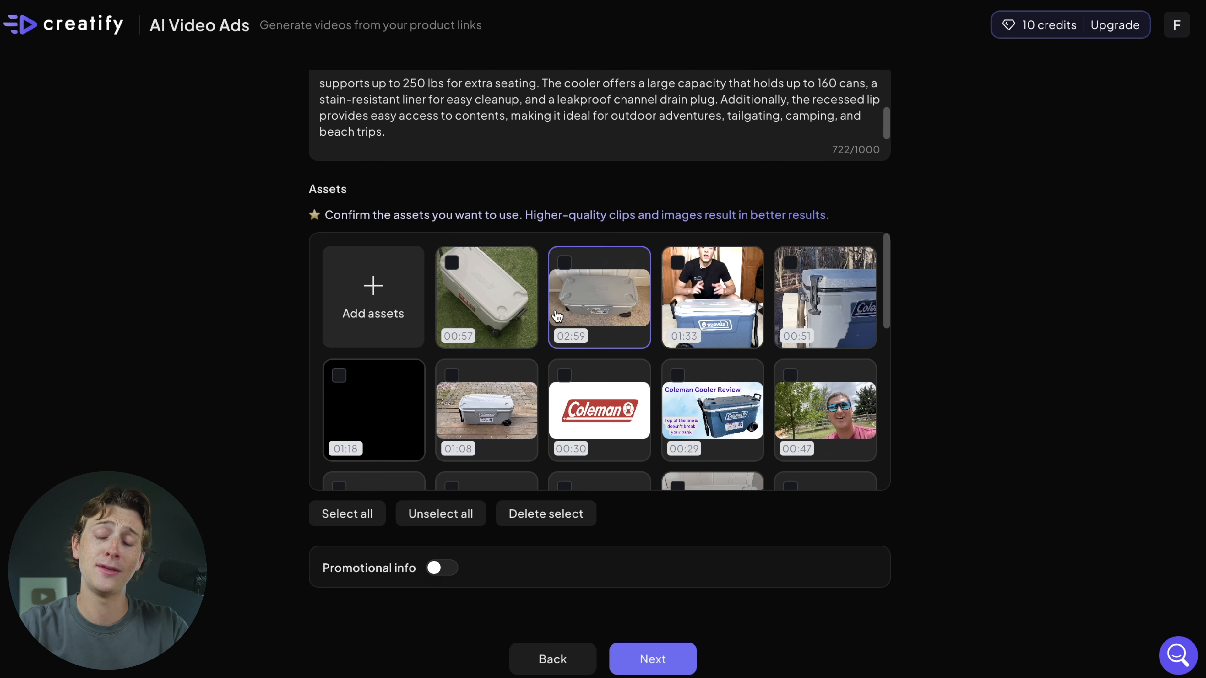
pyautogui.scroll(-9, 692, 407)
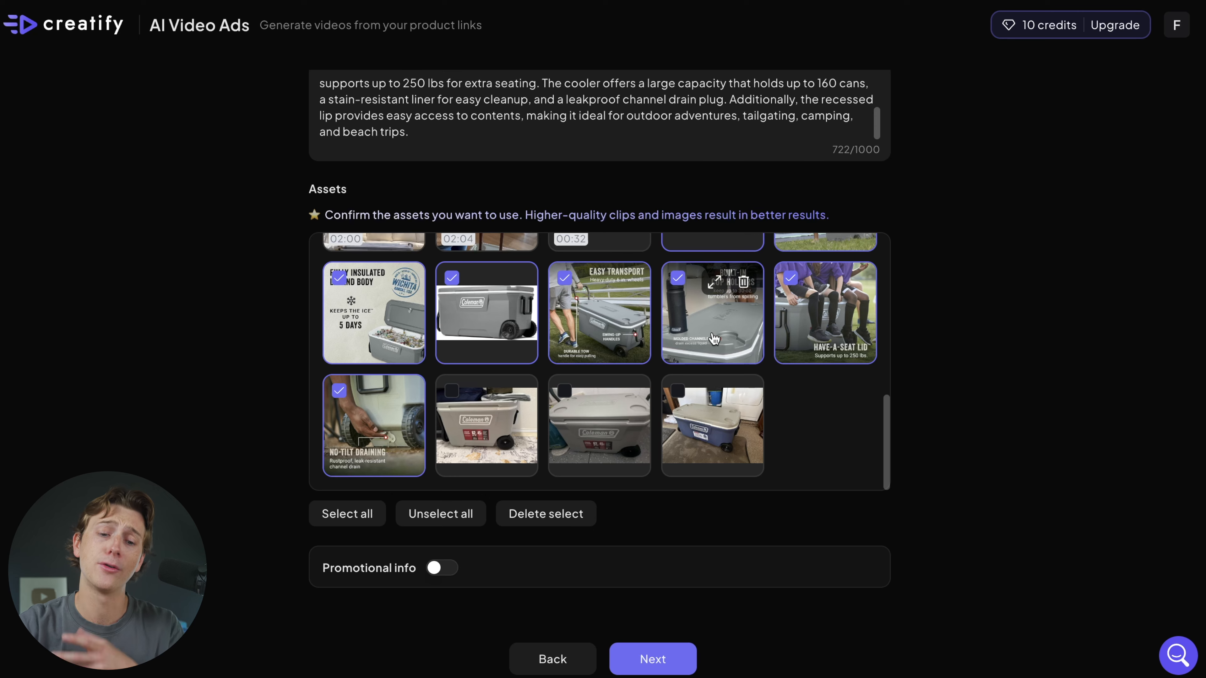
pyautogui.scroll(3, 692, 407)
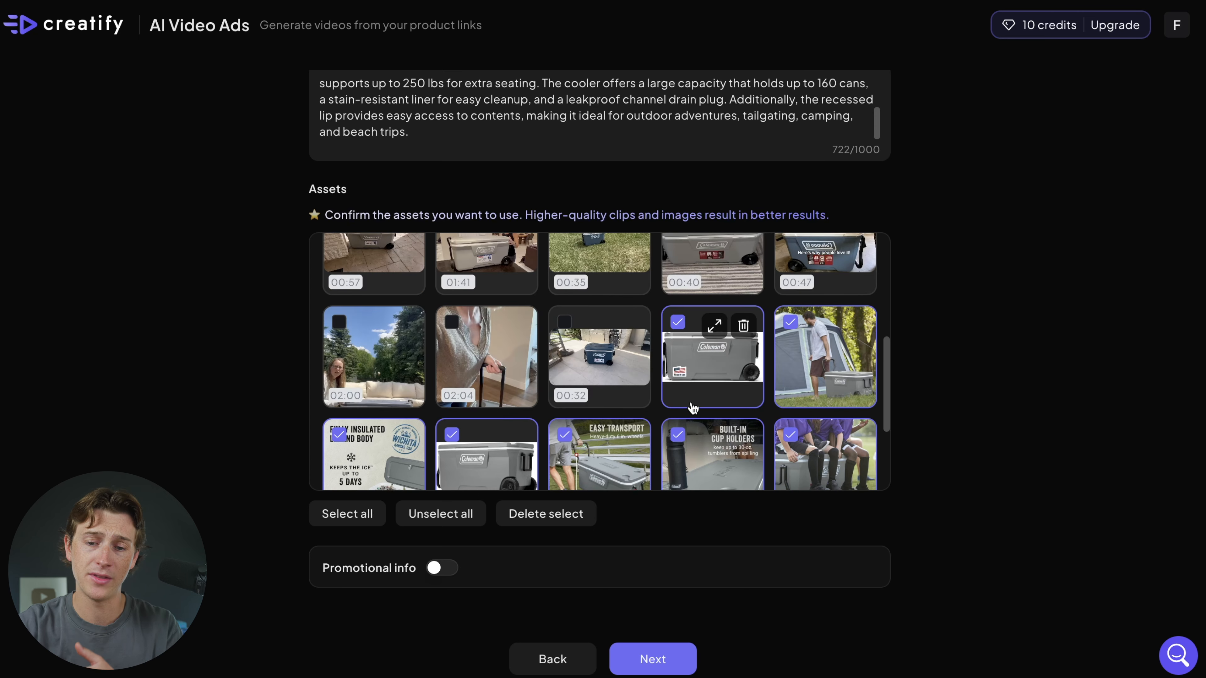
pyautogui.scroll(-3, 693, 408)
pyautogui.scroll(6, 693, 409)
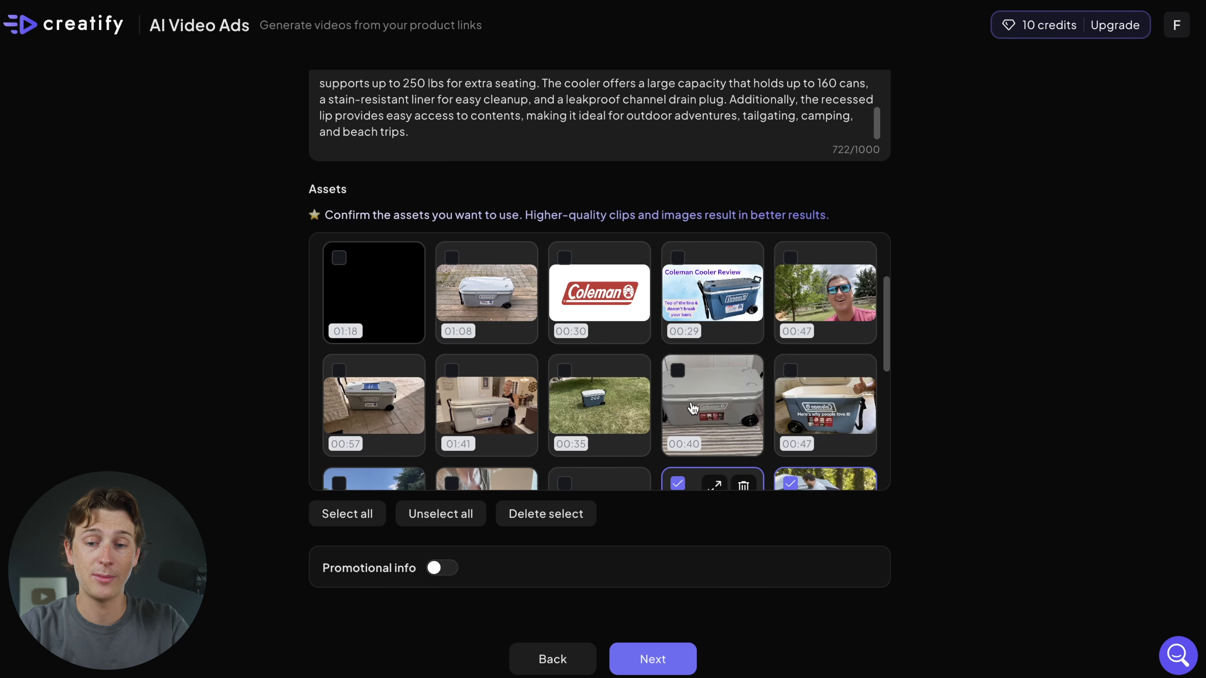
pyautogui.scroll(3, 821, 331)
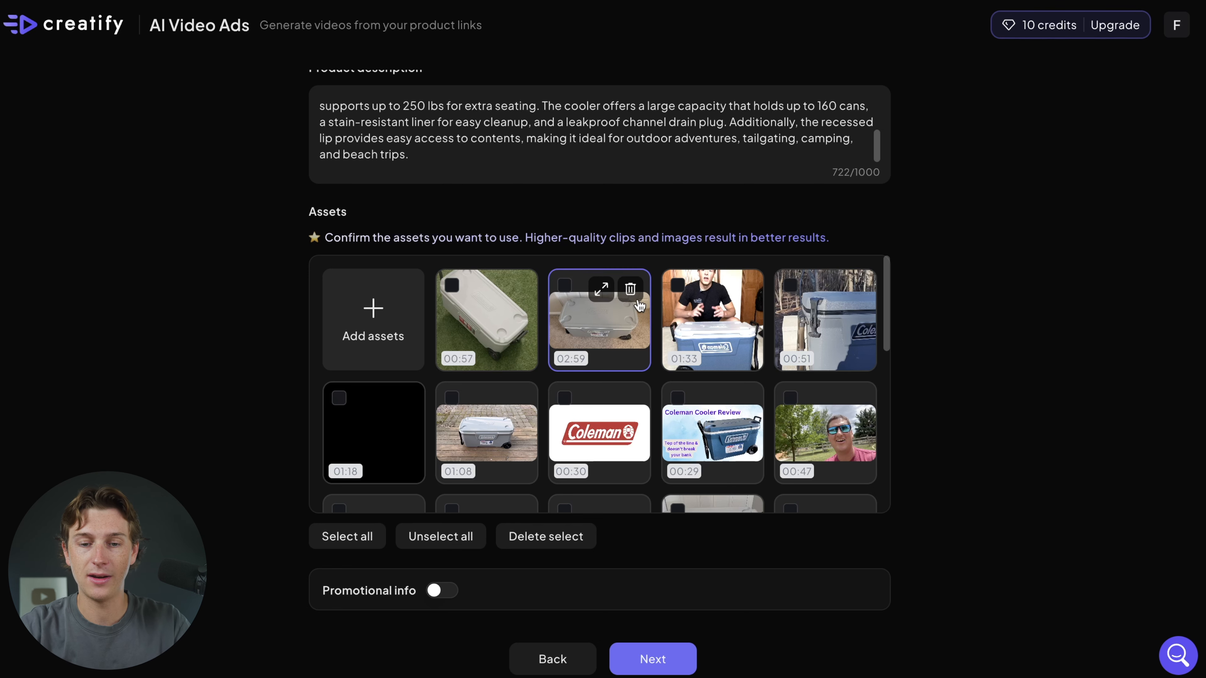
# - Include the 00:57 clip of the cooler on grass in the ad's assets and continue to the video settings
pyautogui.click(452, 286)
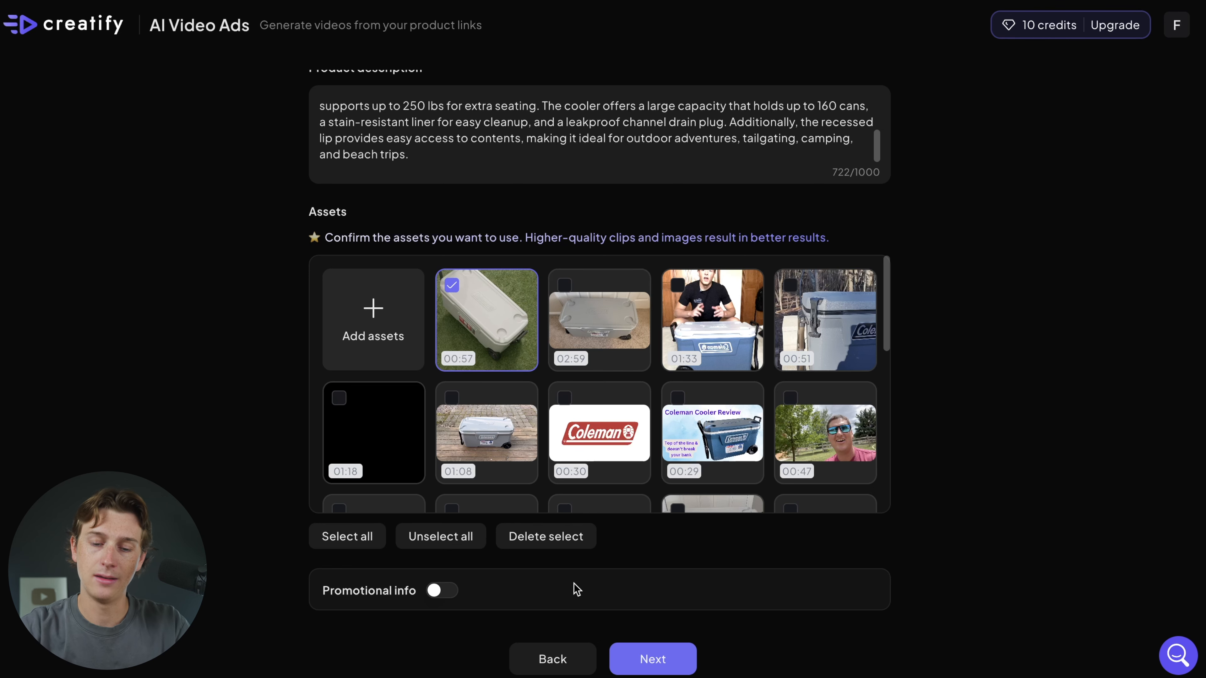
pyautogui.scroll(-1, 593, 608)
pyautogui.click(636, 647)
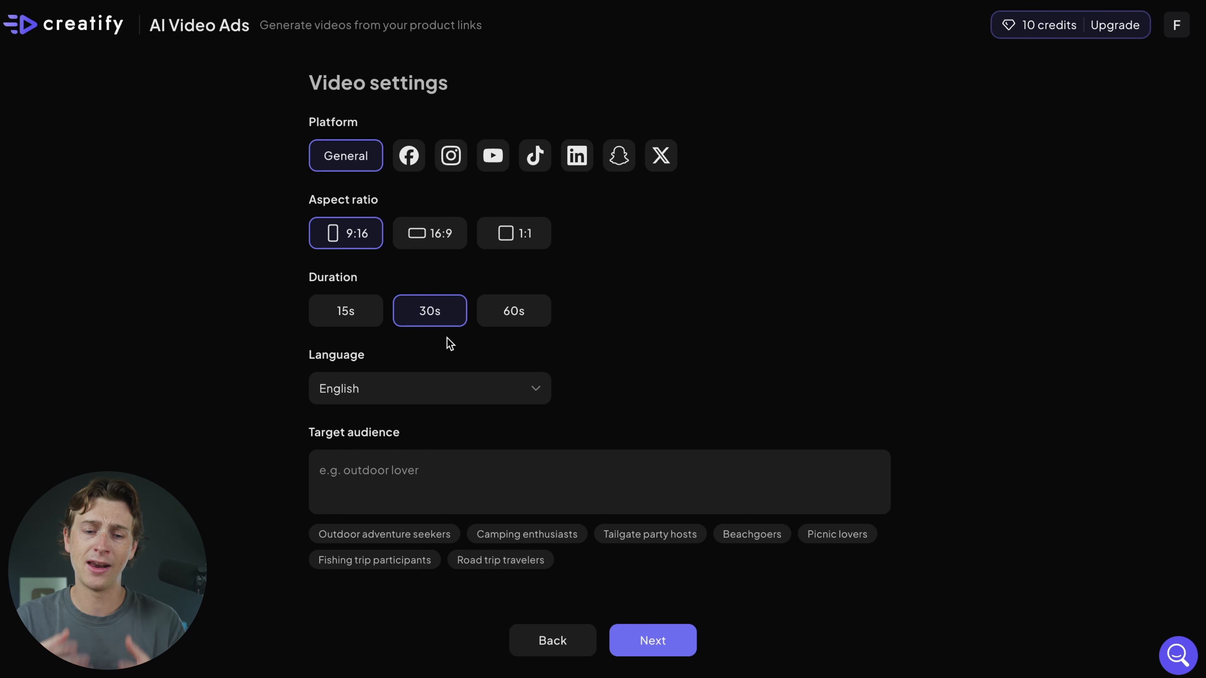
# - Set the target audience to Outdoor adventure seekers, Camping enthusiasts, Tailgate party hosts, Beachgoers and Road trip travelers, and continue to the scripts
pyautogui.click(520, 468)
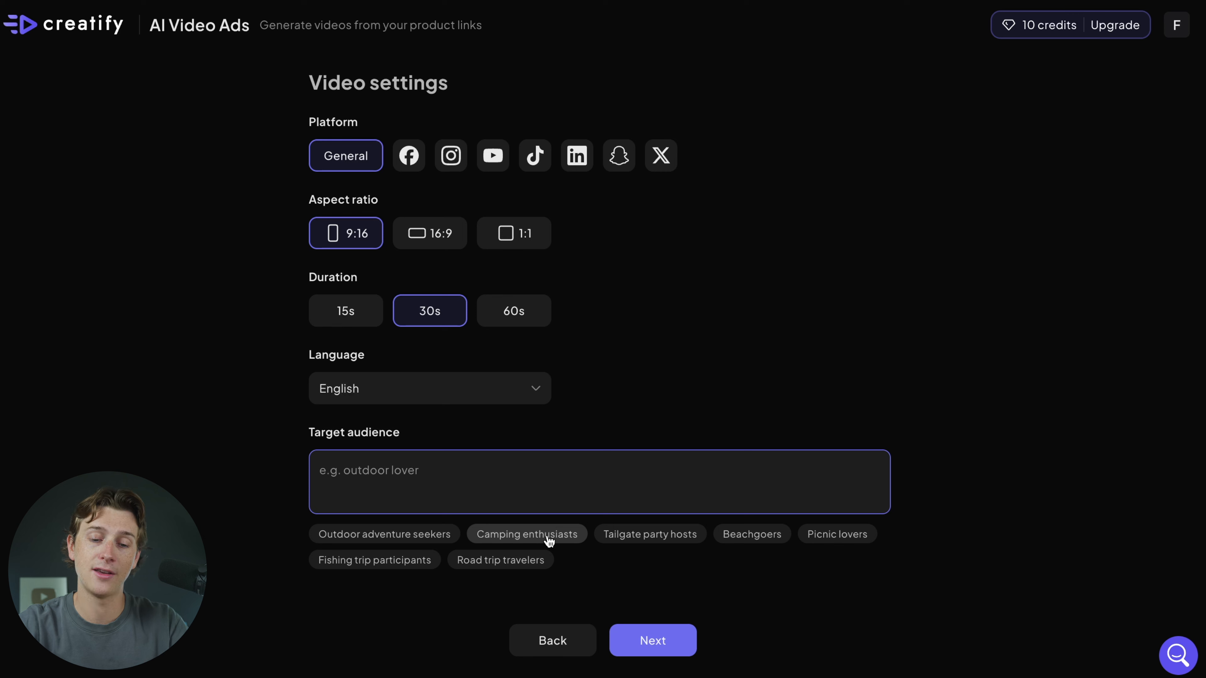
pyautogui.click(447, 538)
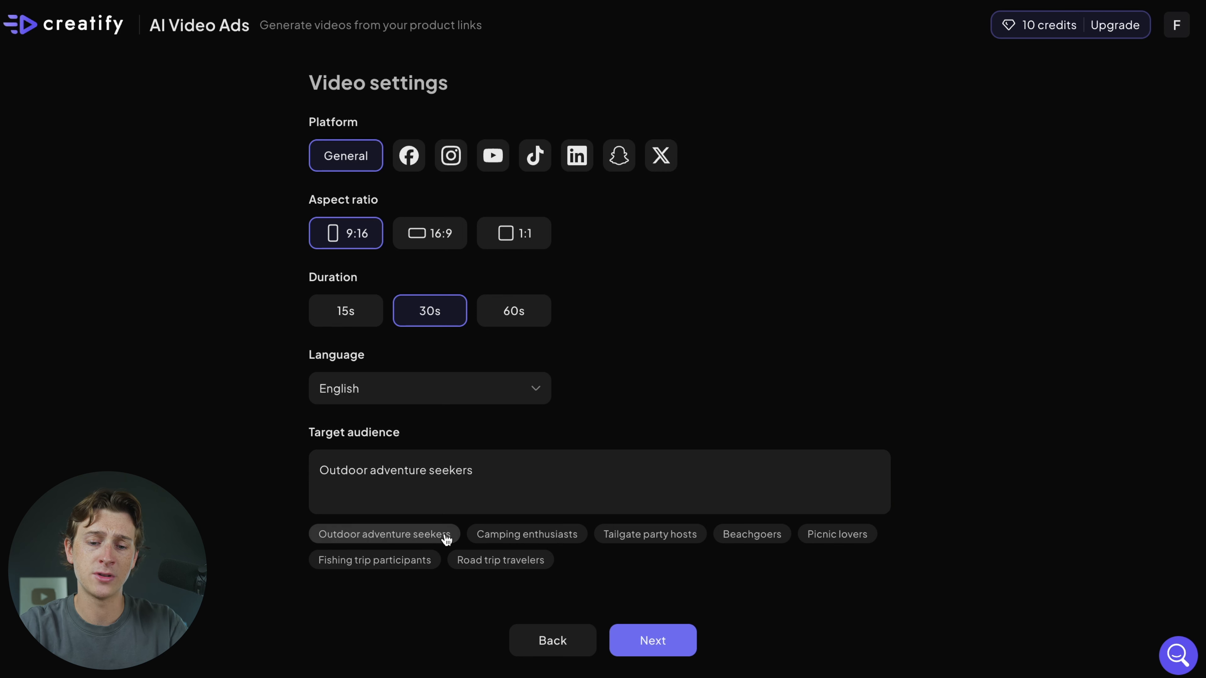
pyautogui.click(518, 536)
pyautogui.click(612, 535)
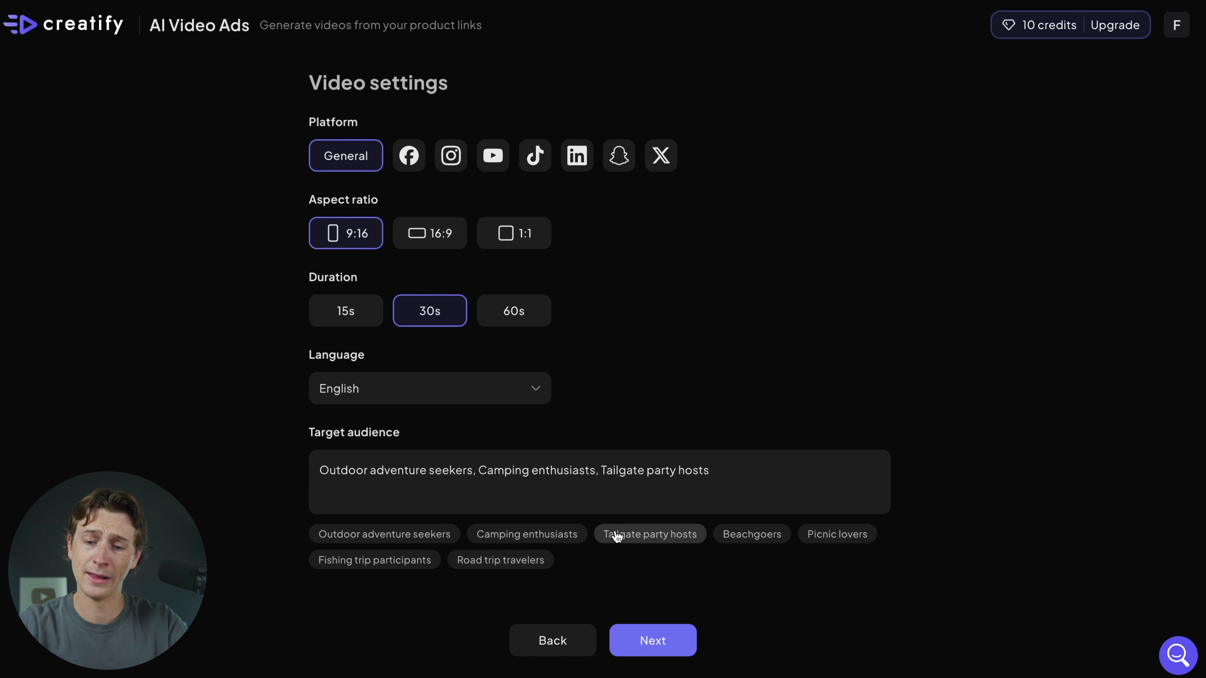
pyautogui.click(752, 539)
pyautogui.click(501, 563)
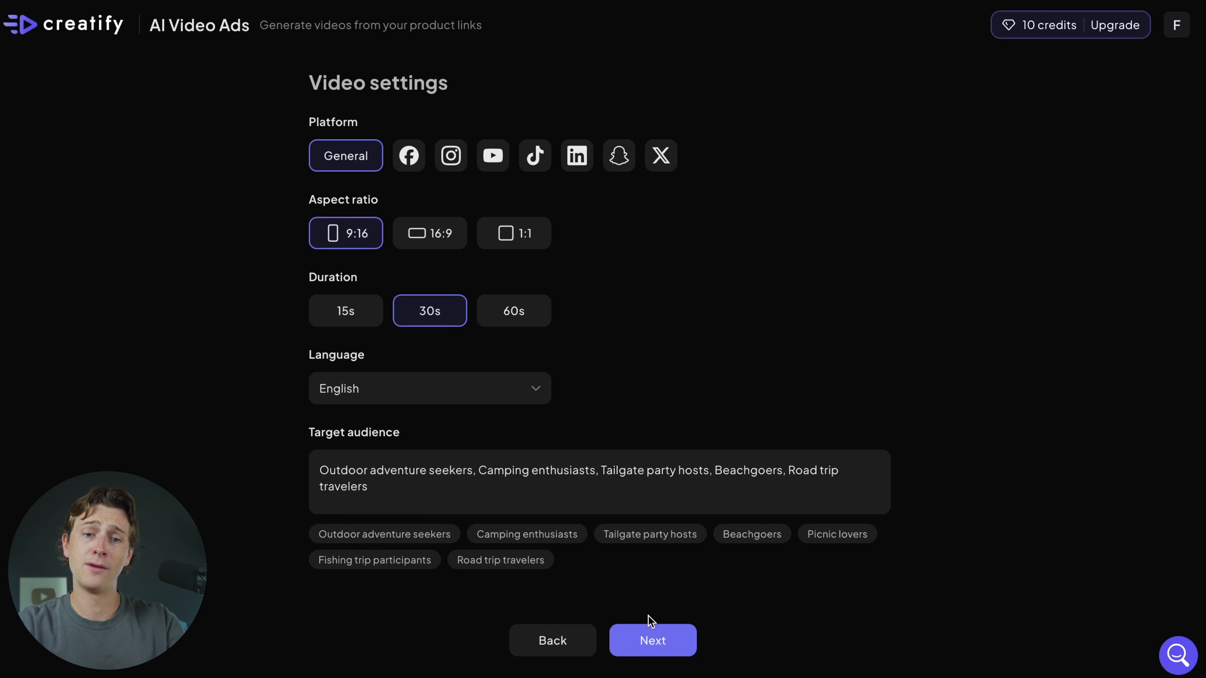
pyautogui.click(647, 635)
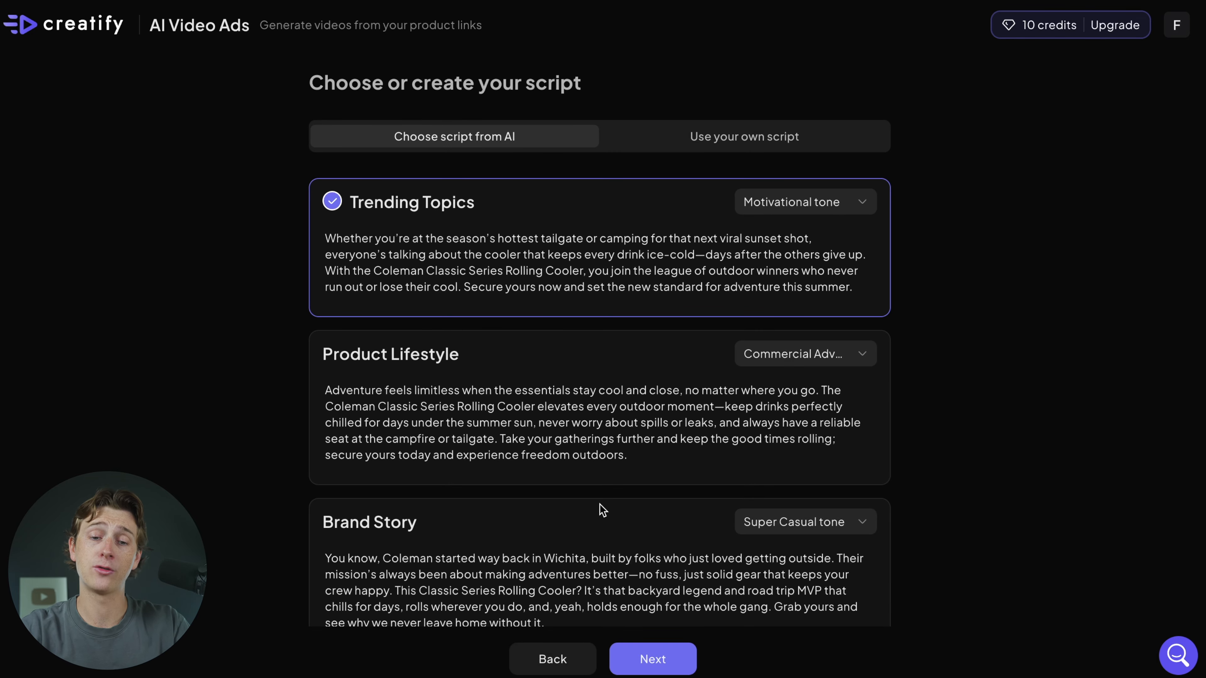
# - Edit the Trending Topics script, replacing the word "league" with "l"
pyautogui.scroll(-6, 579, 318)
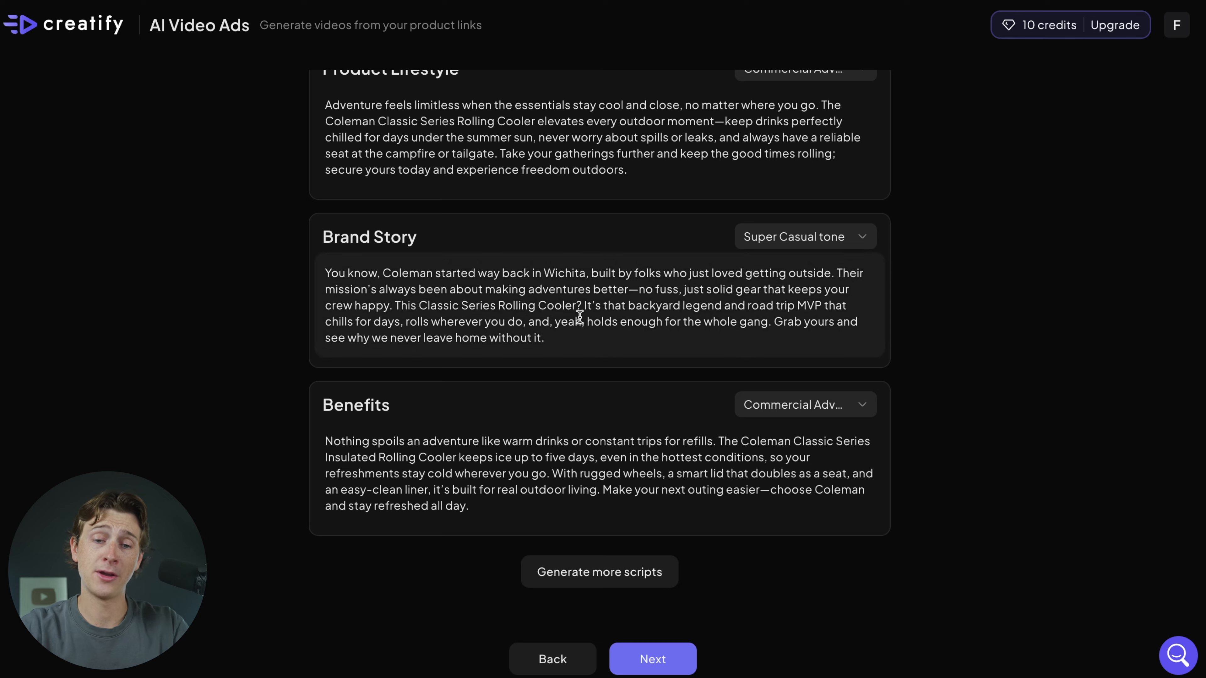
pyautogui.scroll(6, 579, 317)
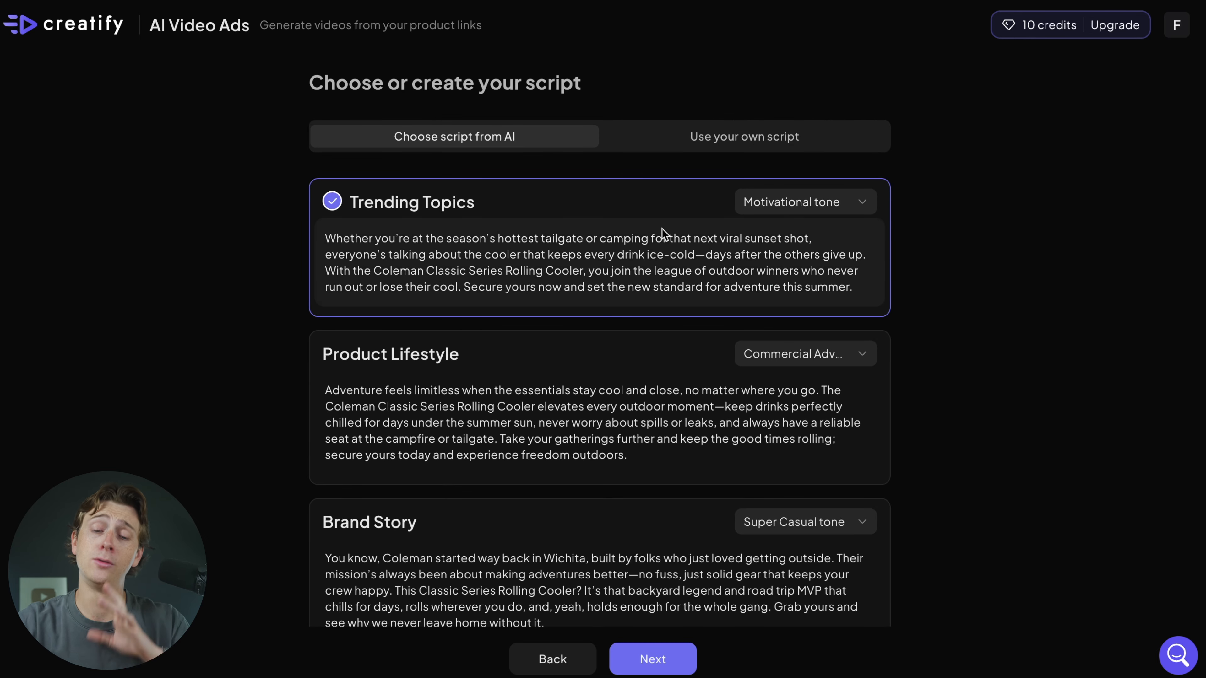
pyautogui.scroll(-1, 655, 233)
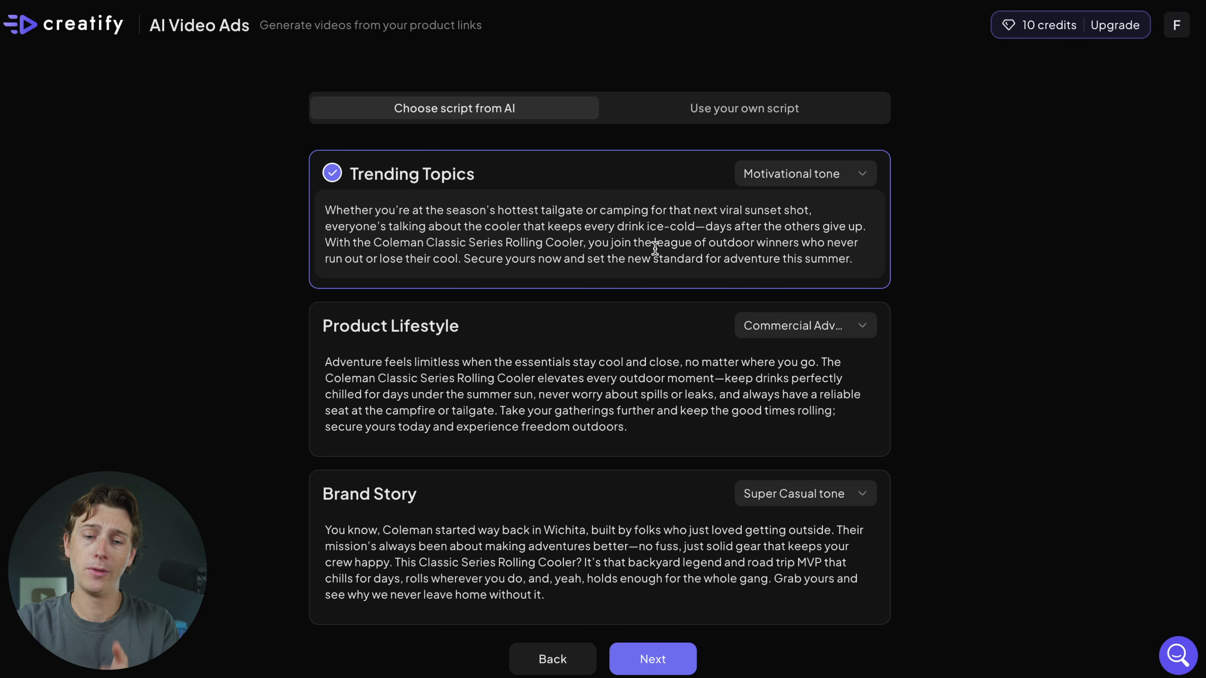
pyautogui.doubleClick(668, 243)
pyautogui.press('BackSpace')
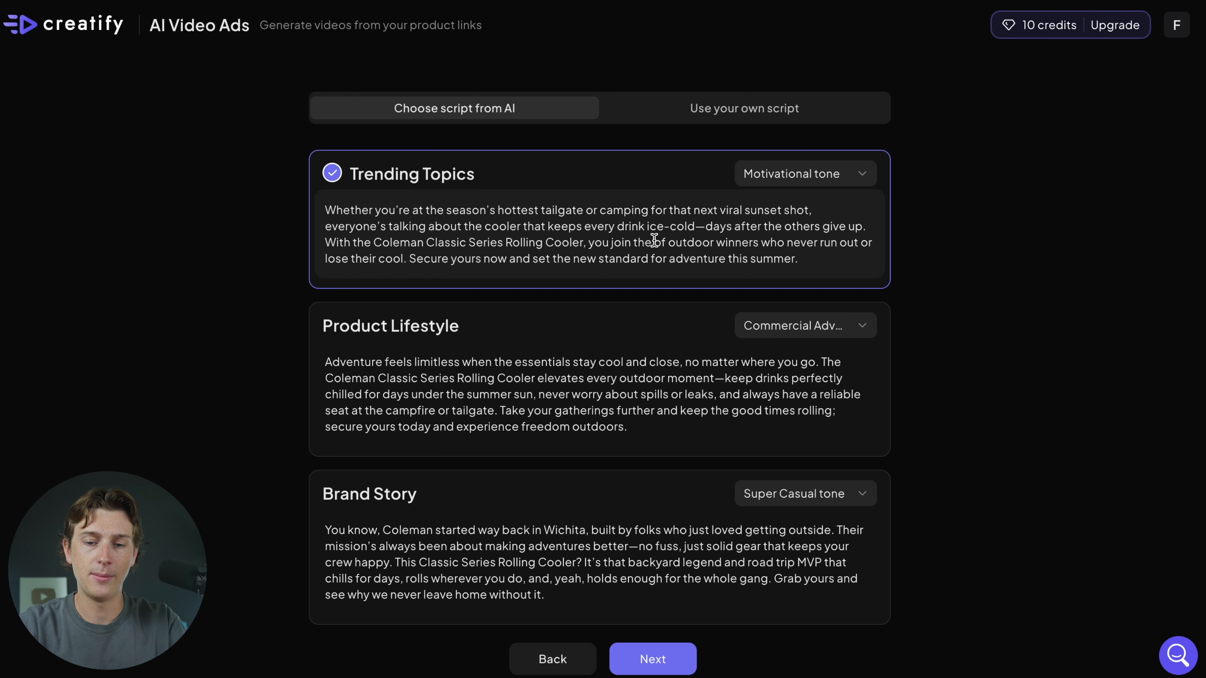
pyautogui.write('l')
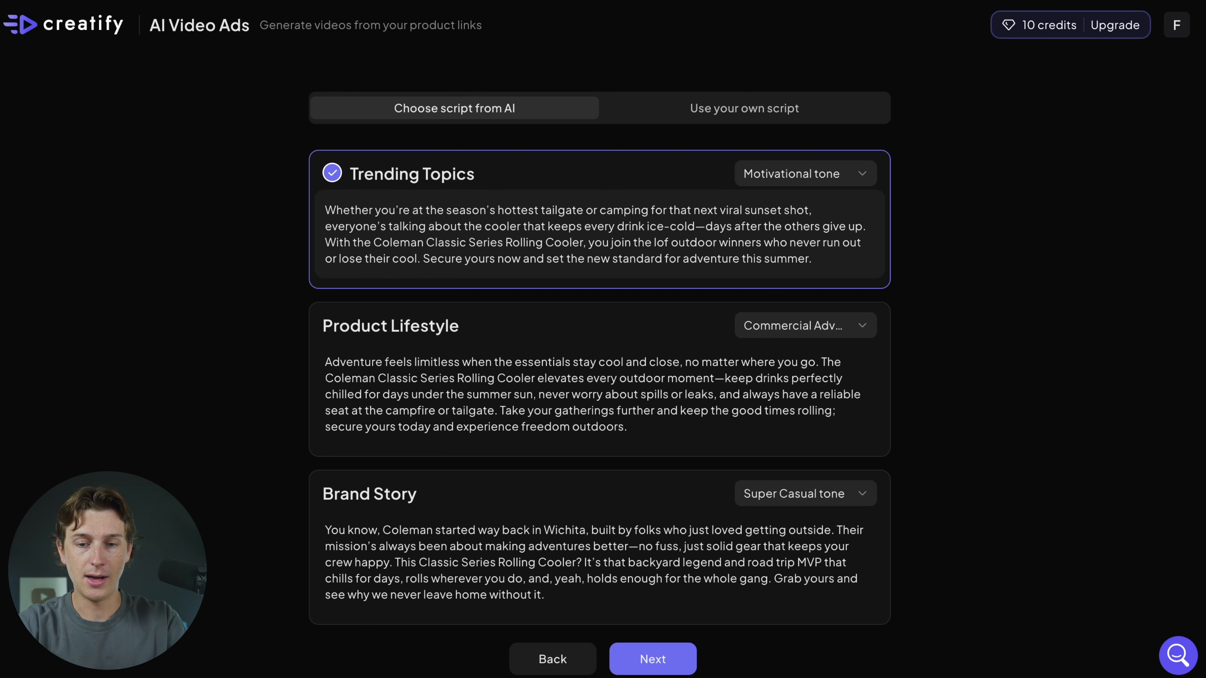
# - Examine the tone options for the Trending Topics script and look over the other AI-generated scripts
pyautogui.scroll(-5, 848, 272)
pyautogui.scroll(6, 848, 272)
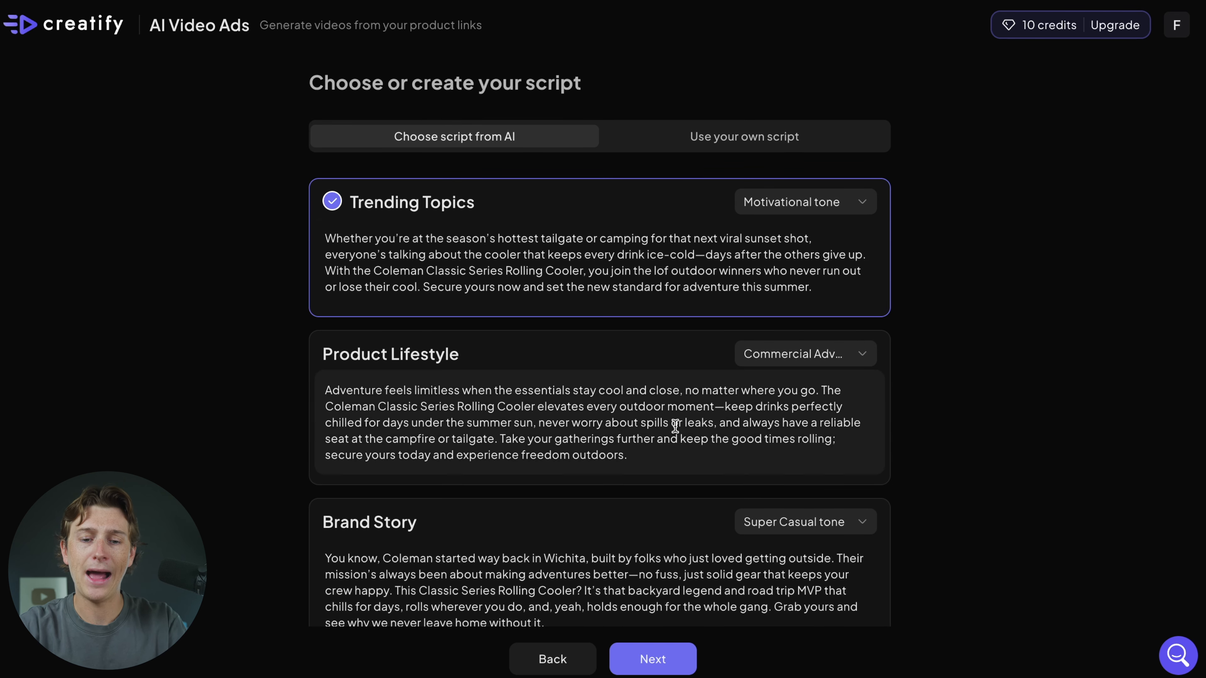
pyautogui.scroll(-2, 675, 426)
pyautogui.click(801, 99)
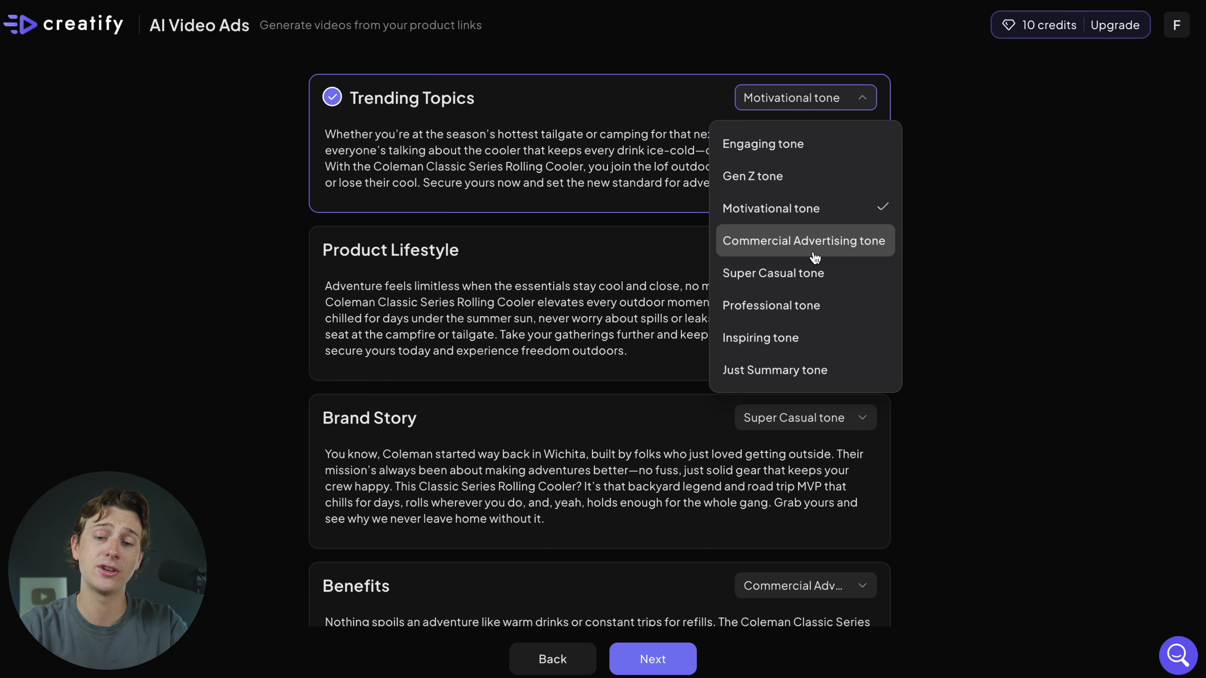
pyautogui.click(1000, 326)
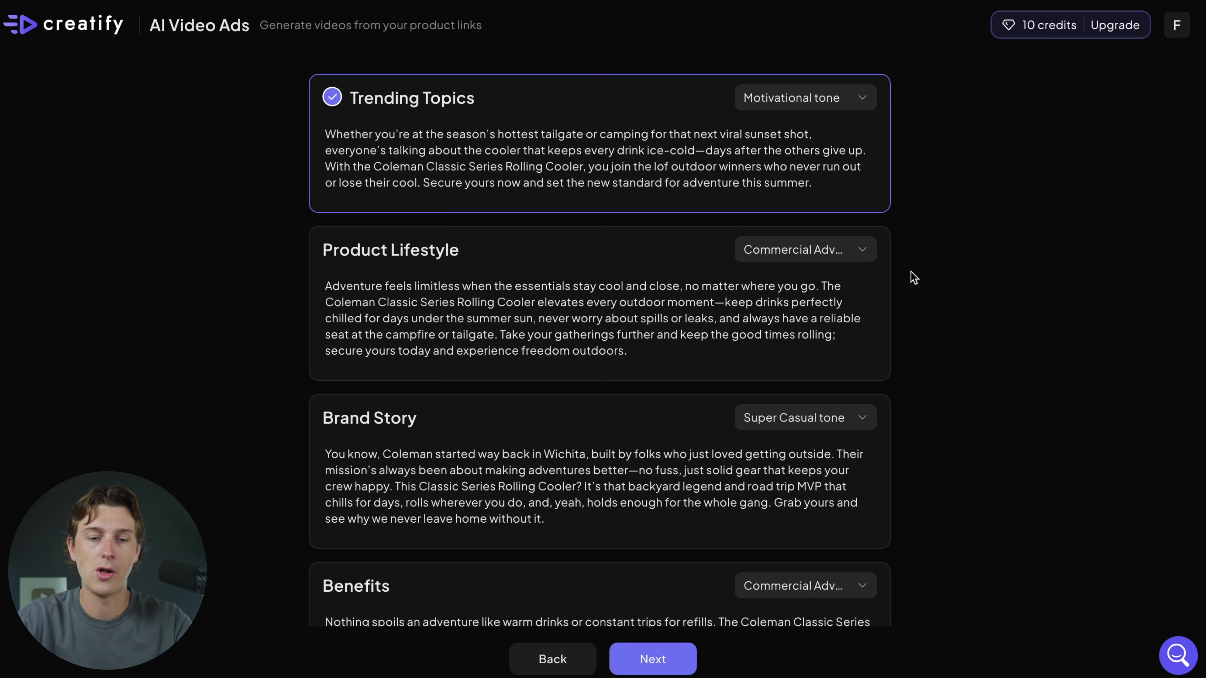
pyautogui.scroll(-4, 664, 316)
pyautogui.scroll(4, 665, 316)
pyautogui.scroll(2, 603, 347)
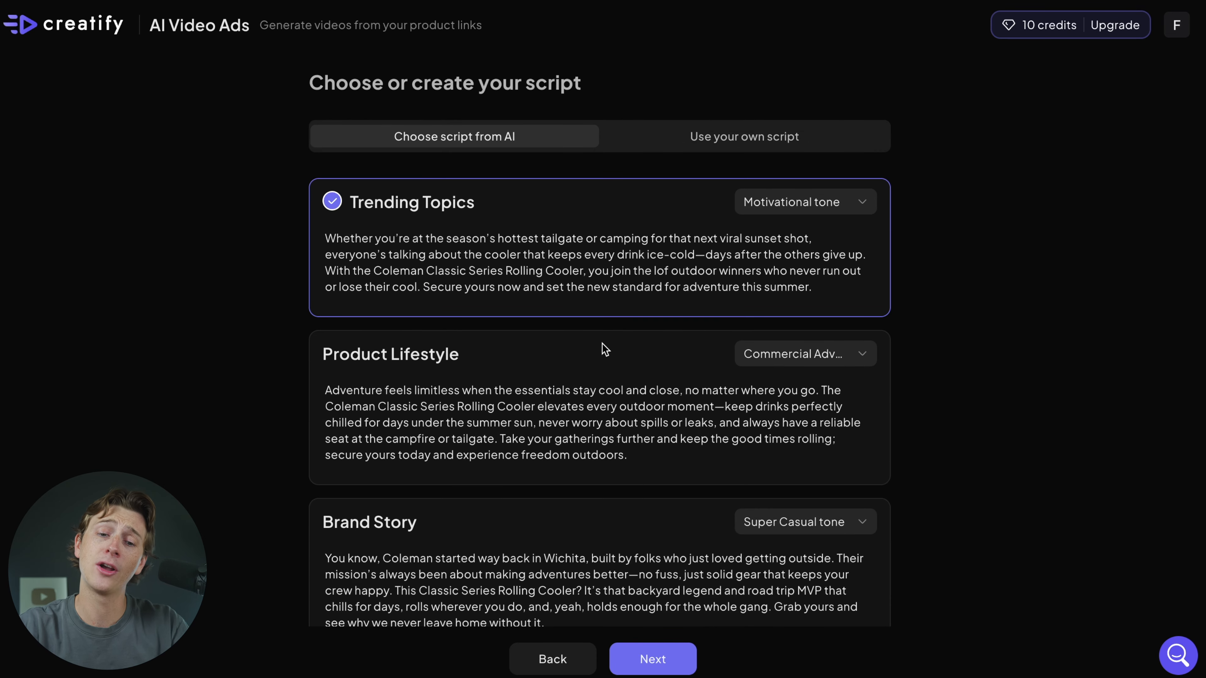
# - Choose the AI-generated Benefits script for the ad and continue to the avatar selection
pyautogui.scroll(-5, 603, 345)
pyautogui.click(472, 410)
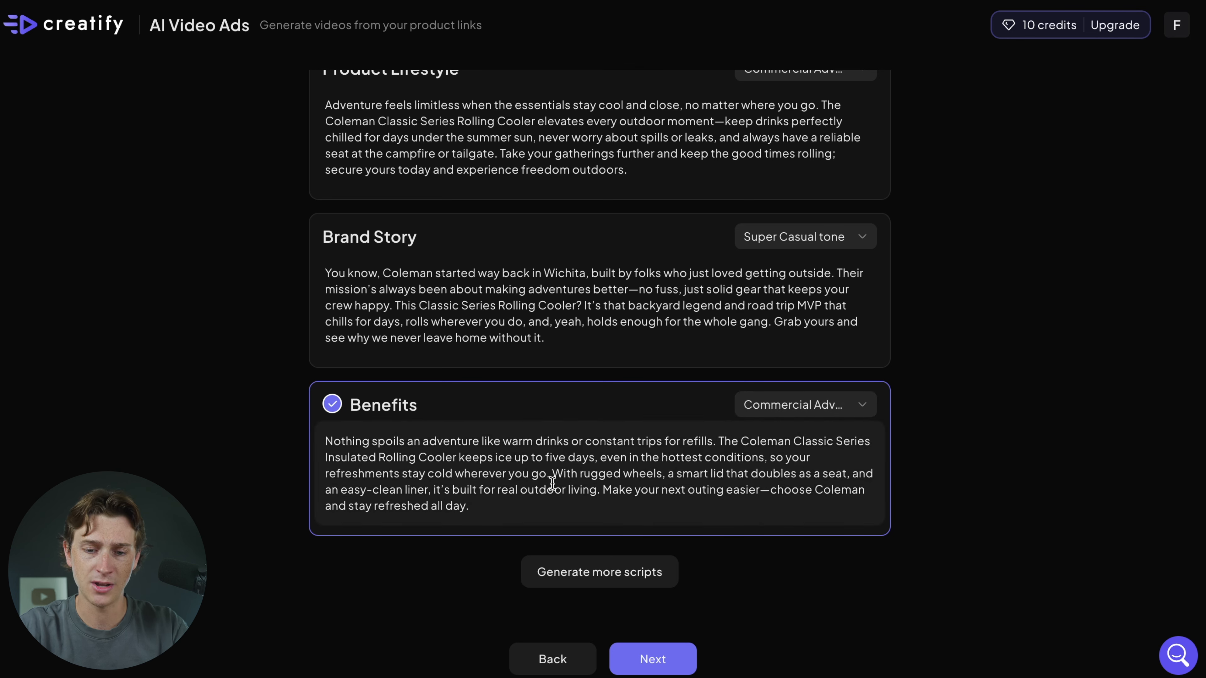
pyautogui.click(807, 408)
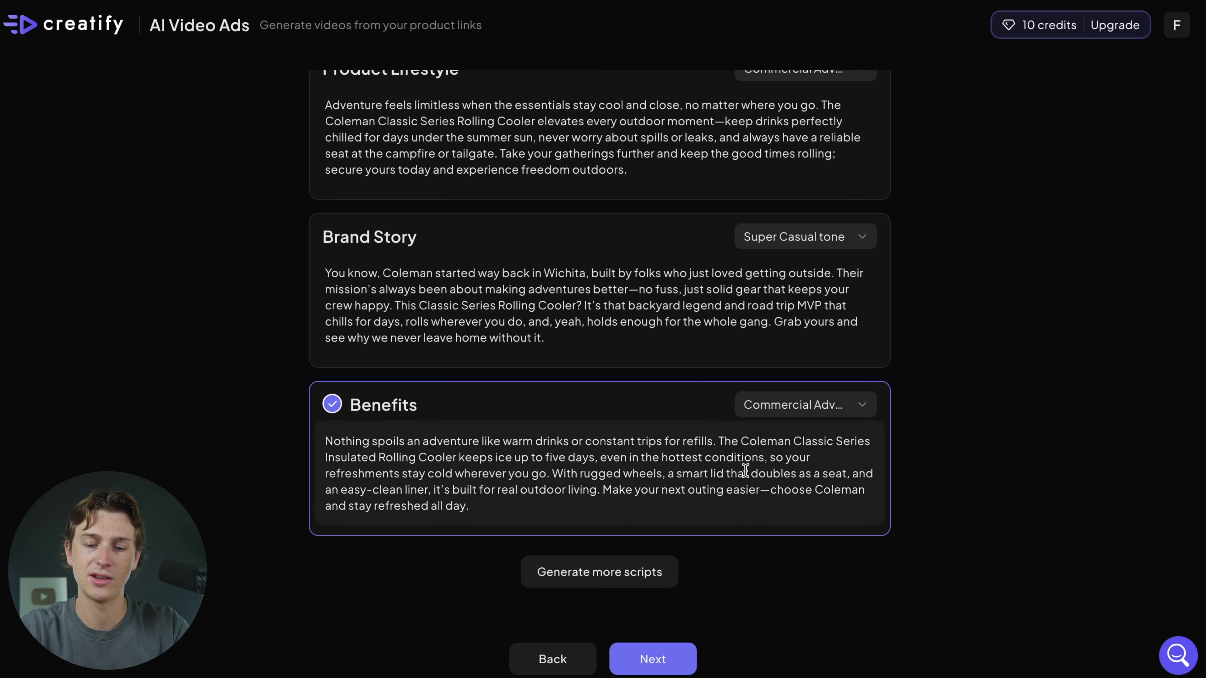
pyautogui.click(631, 571)
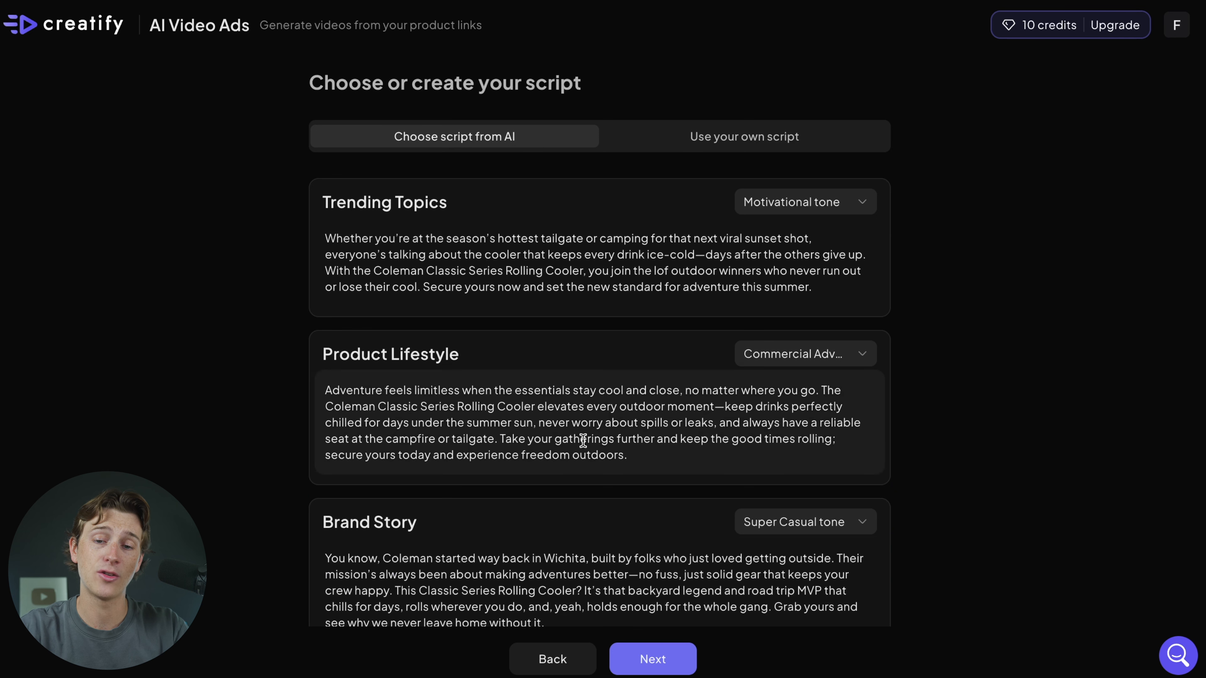
pyautogui.click(702, 142)
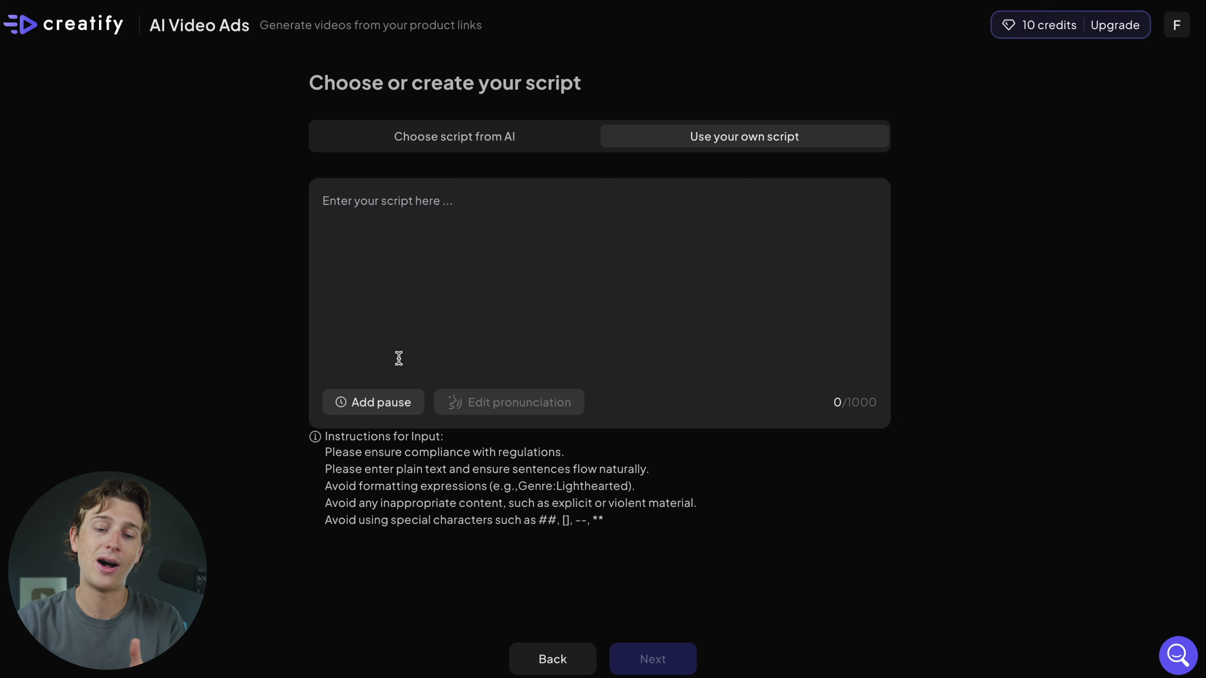
pyautogui.click(470, 133)
pyautogui.scroll(-6, 543, 368)
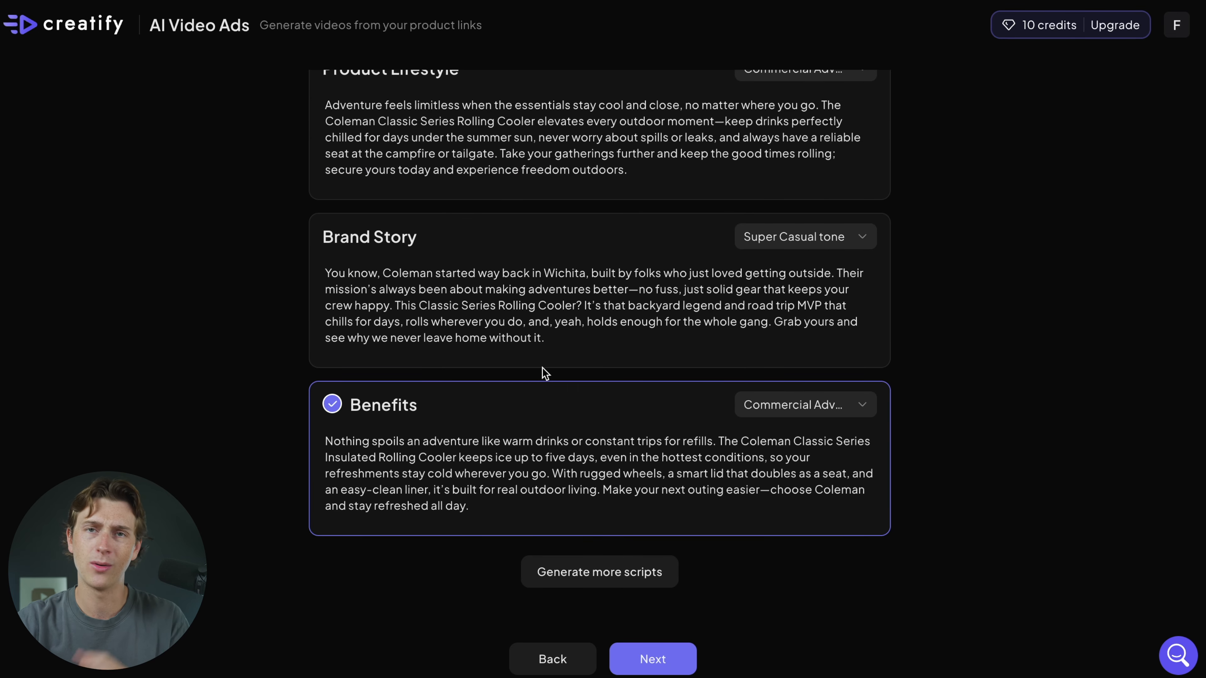
pyautogui.click(674, 659)
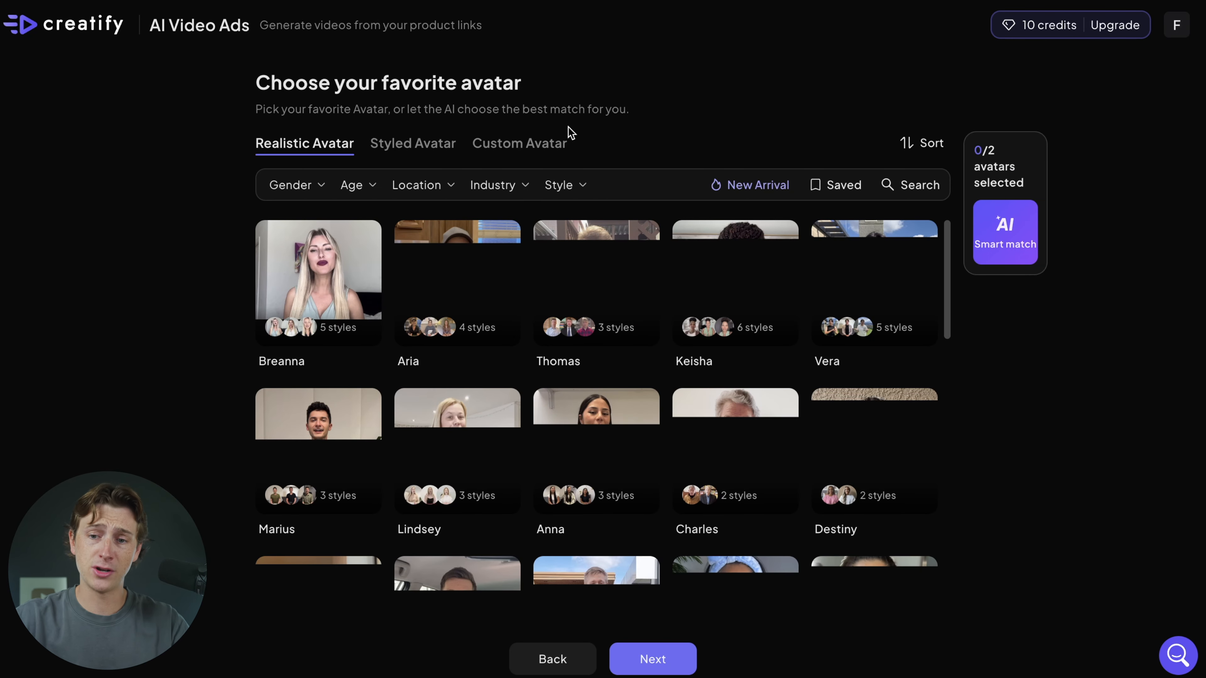
# - Look over the realistic avatar library and check the custom avatar option
pyautogui.scroll(-5, 645, 338)
pyautogui.scroll(-6, 646, 339)
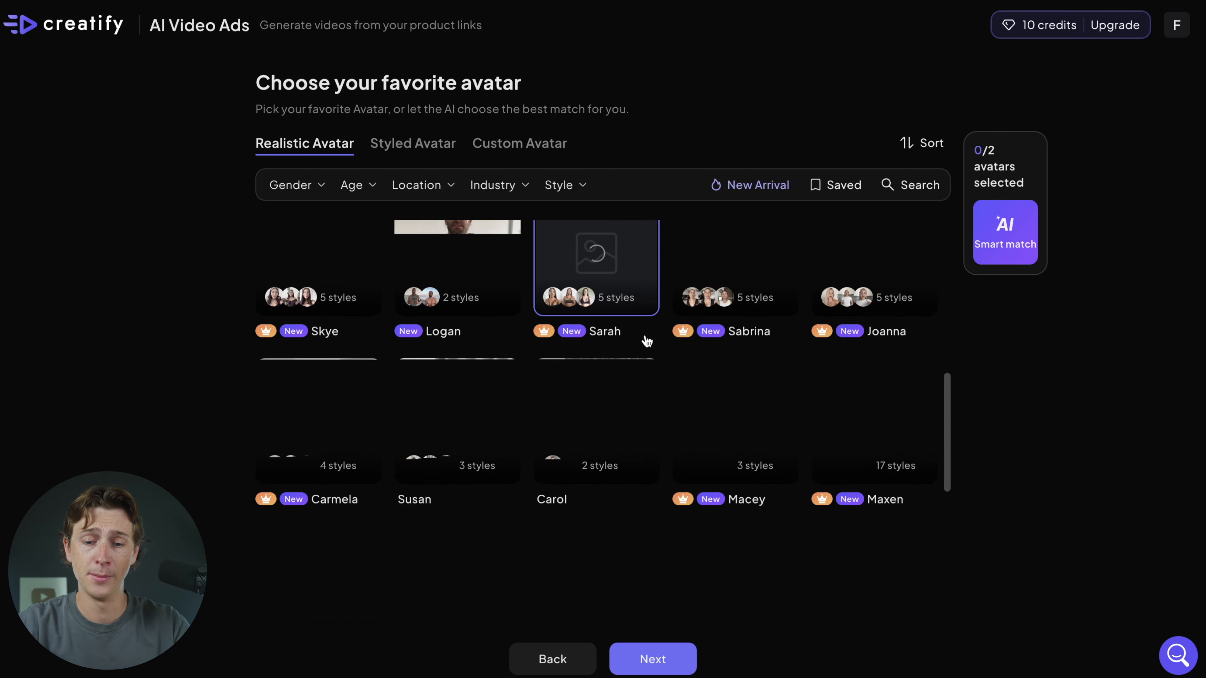
pyautogui.scroll(1, 647, 339)
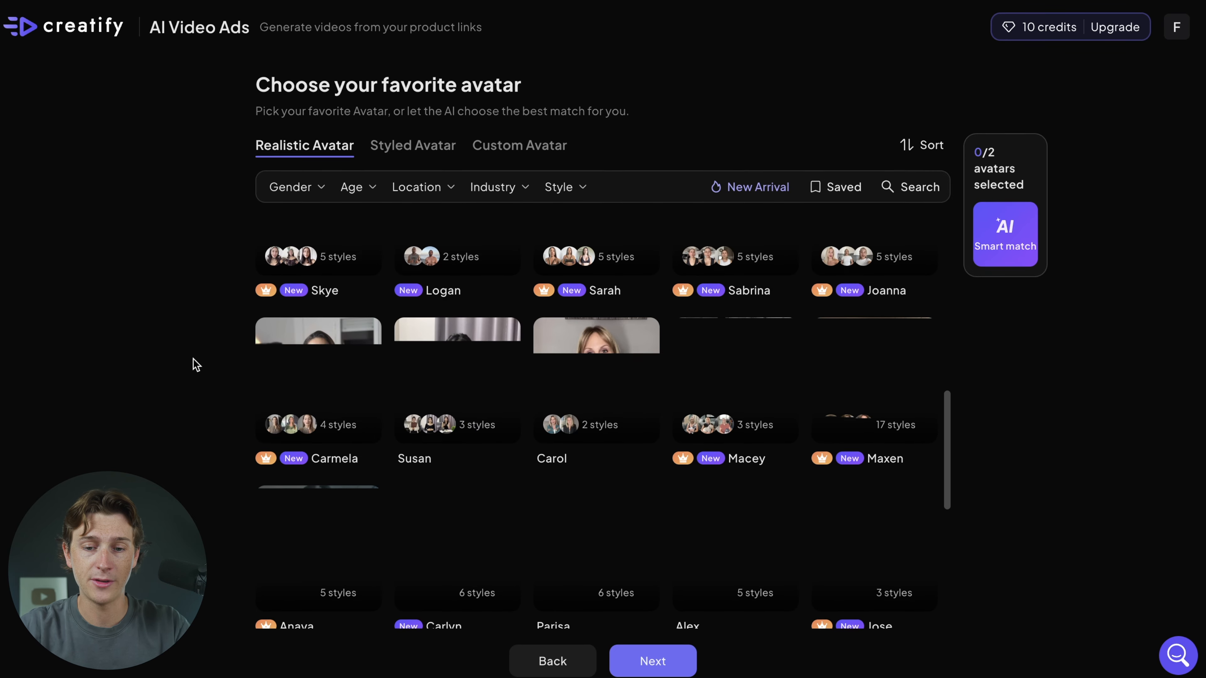
pyautogui.scroll(2, 369, 410)
pyautogui.scroll(5, 552, 421)
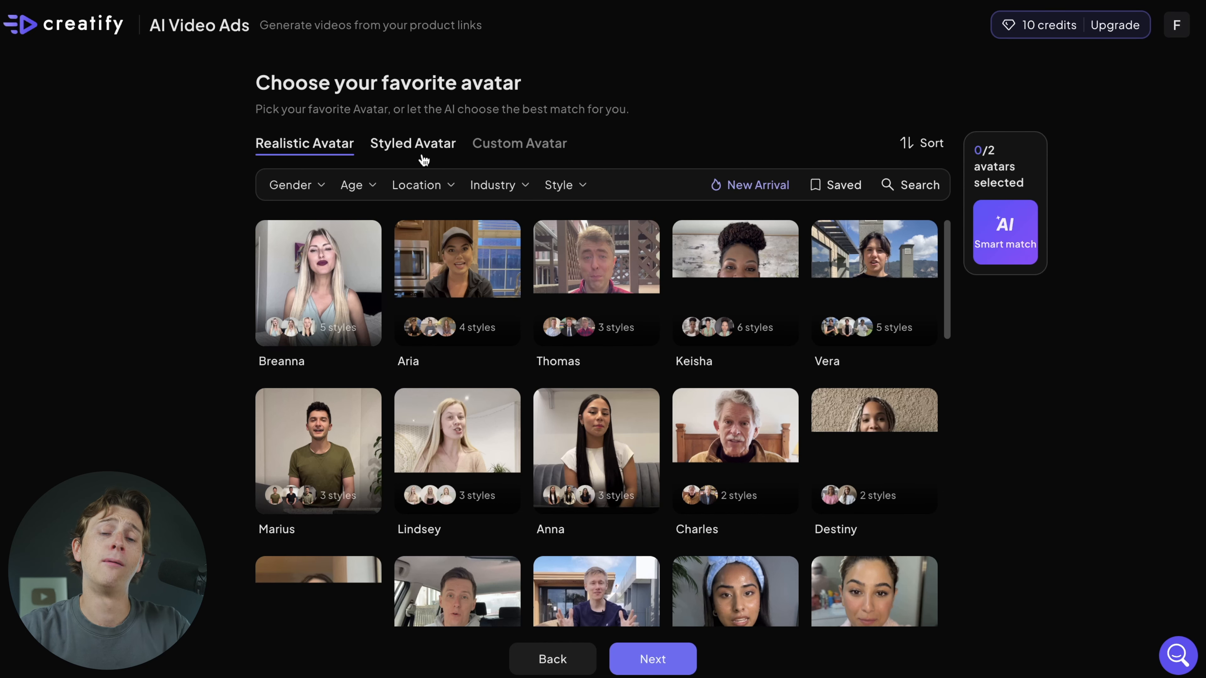
pyautogui.click(520, 149)
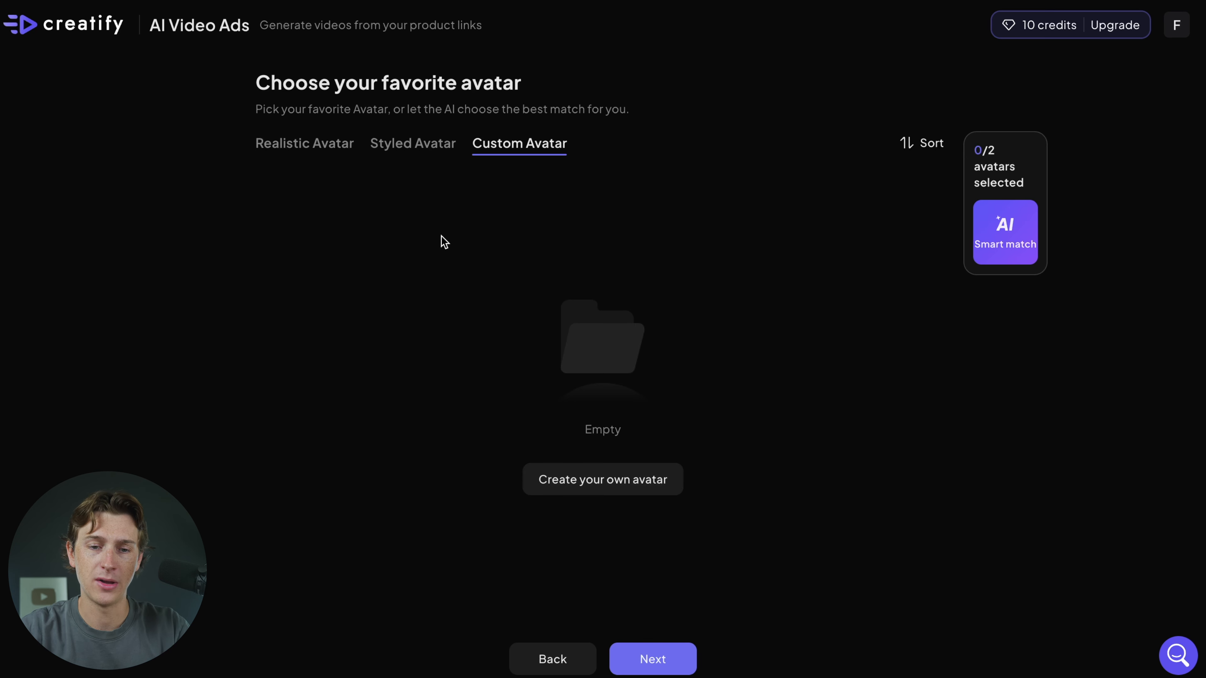
pyautogui.click(296, 144)
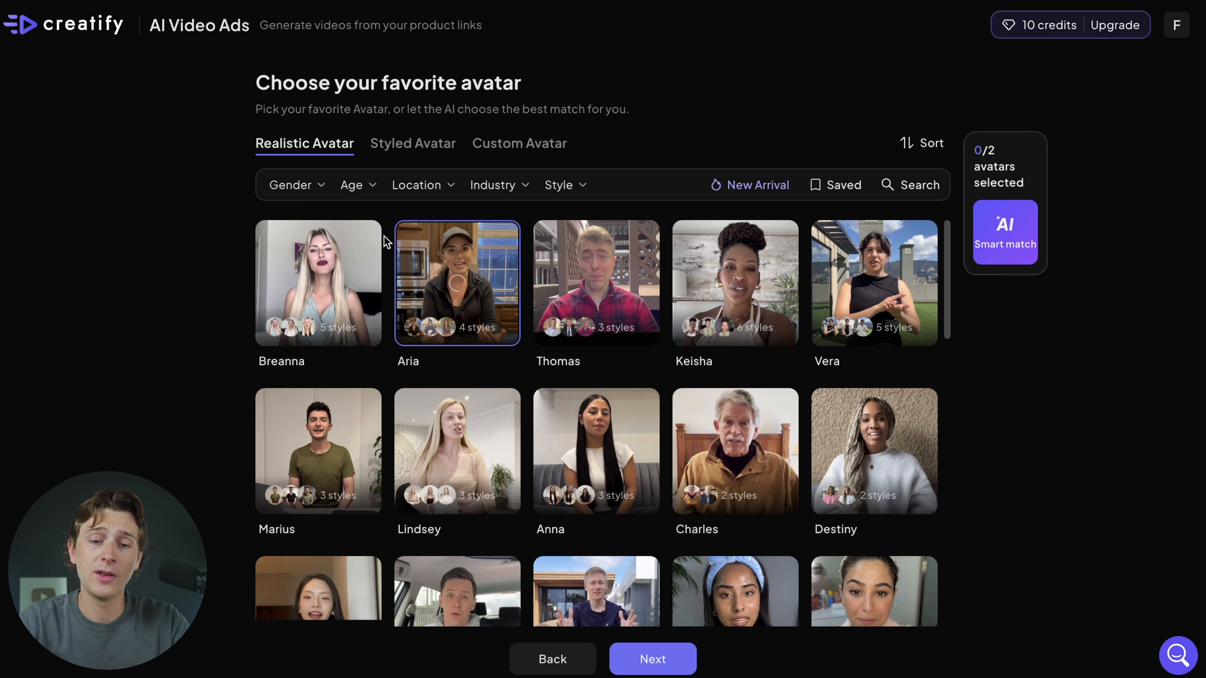
pyautogui.scroll(-5, 457, 380)
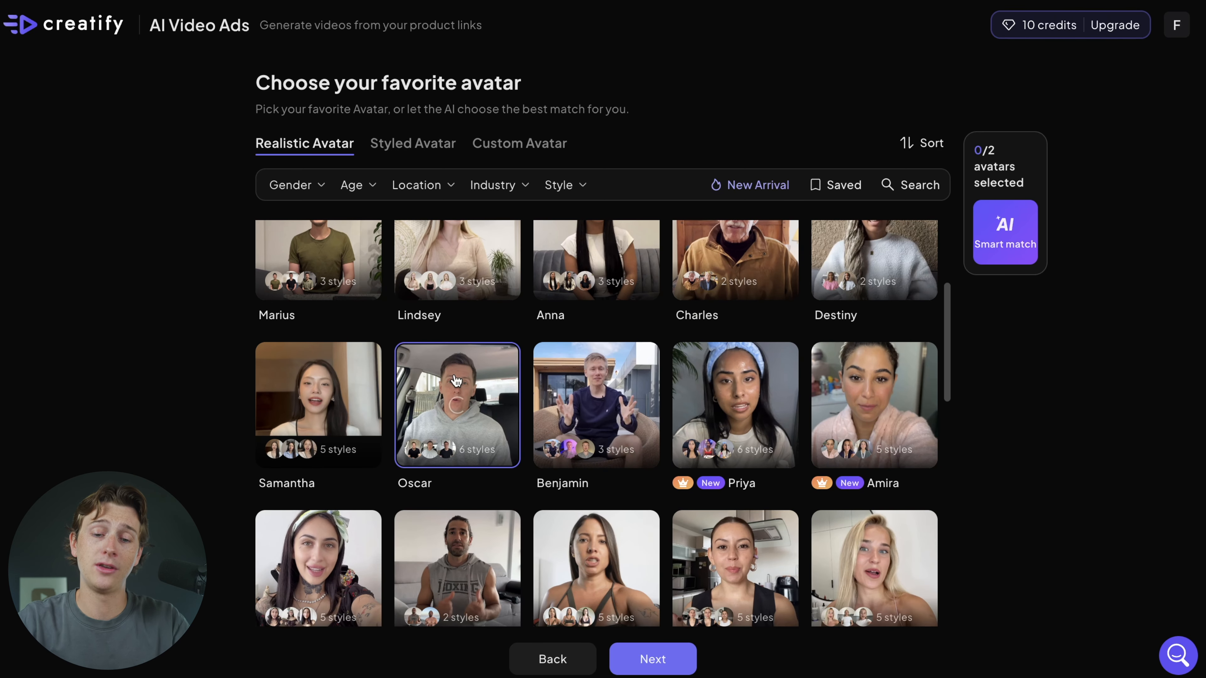
pyautogui.scroll(2, 418, 361)
pyautogui.scroll(-4, 418, 361)
pyautogui.scroll(7, 418, 361)
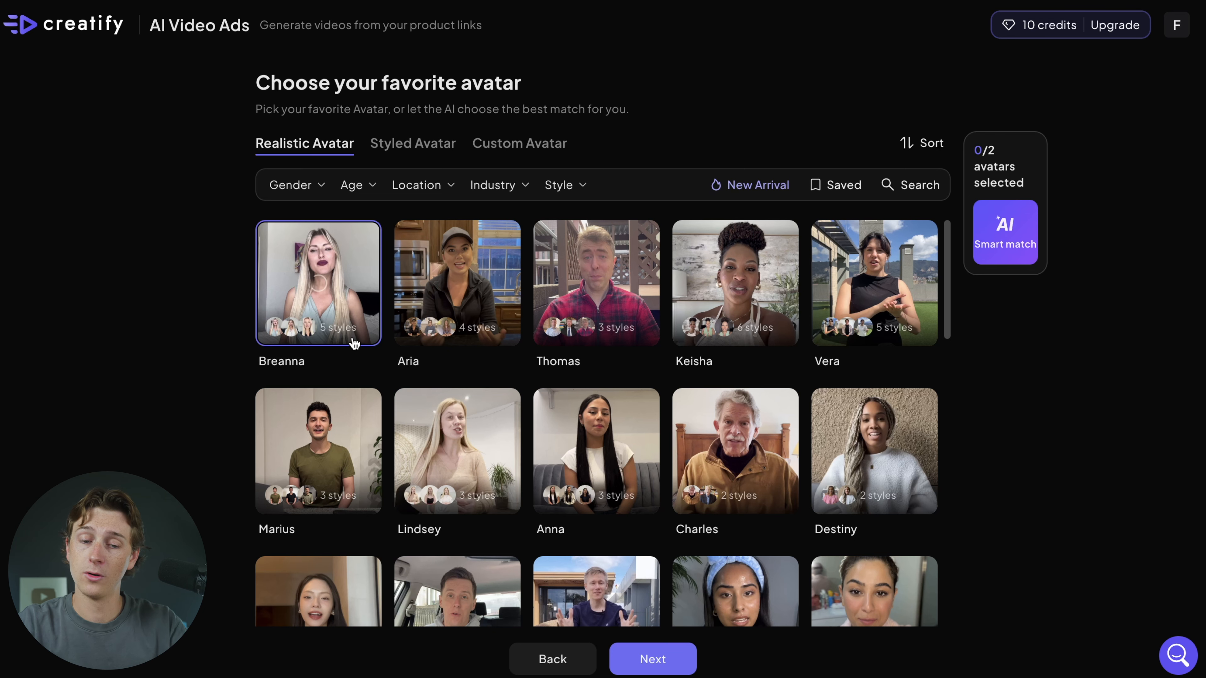
# - Select the "Breanna - indoor 3" style as the ad's avatar and continue to the generated video previews
pyautogui.click(319, 286)
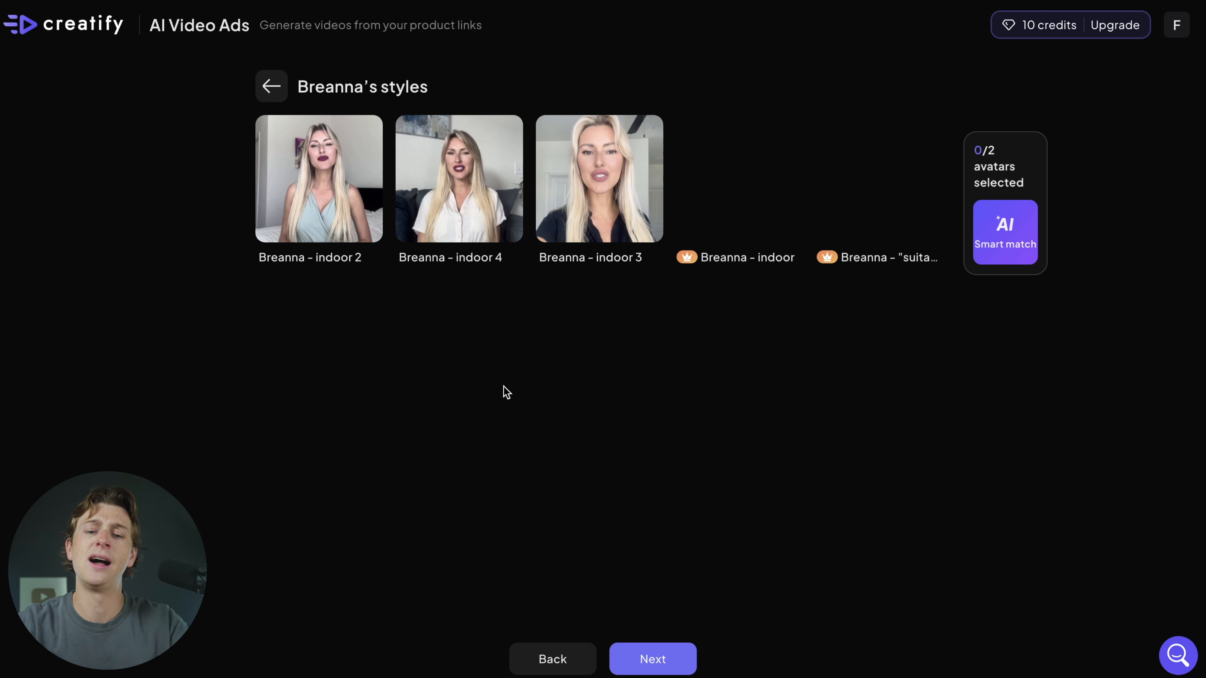
pyautogui.click(583, 220)
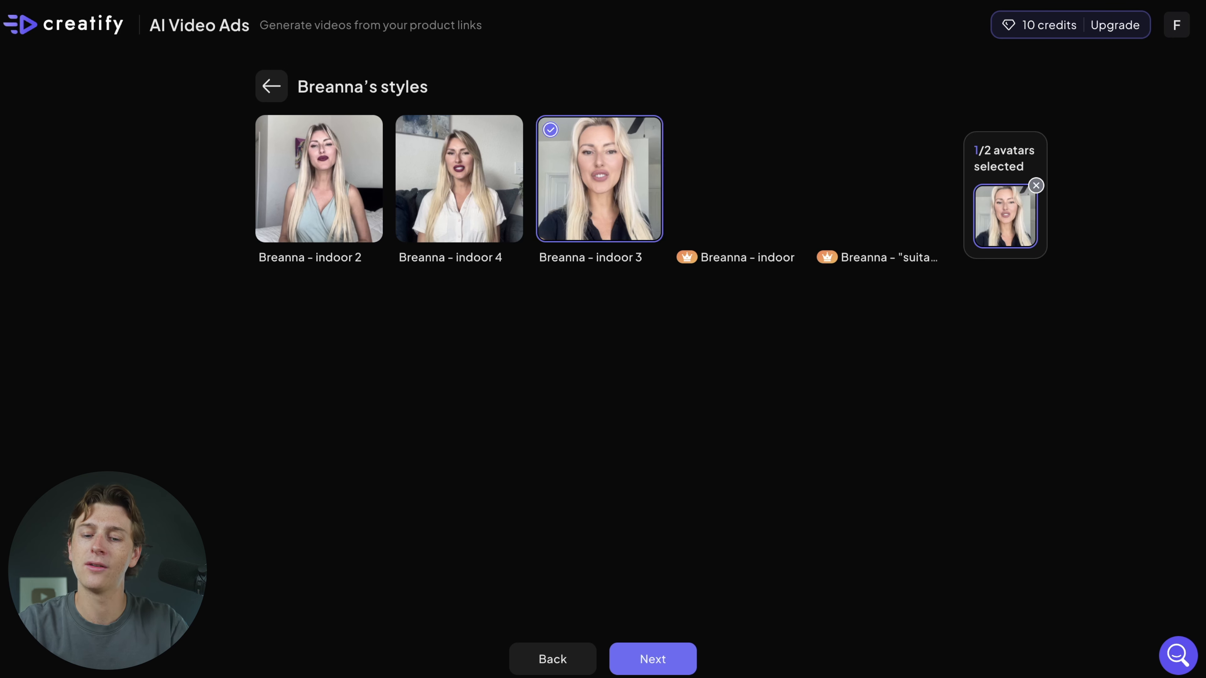
pyautogui.click(663, 659)
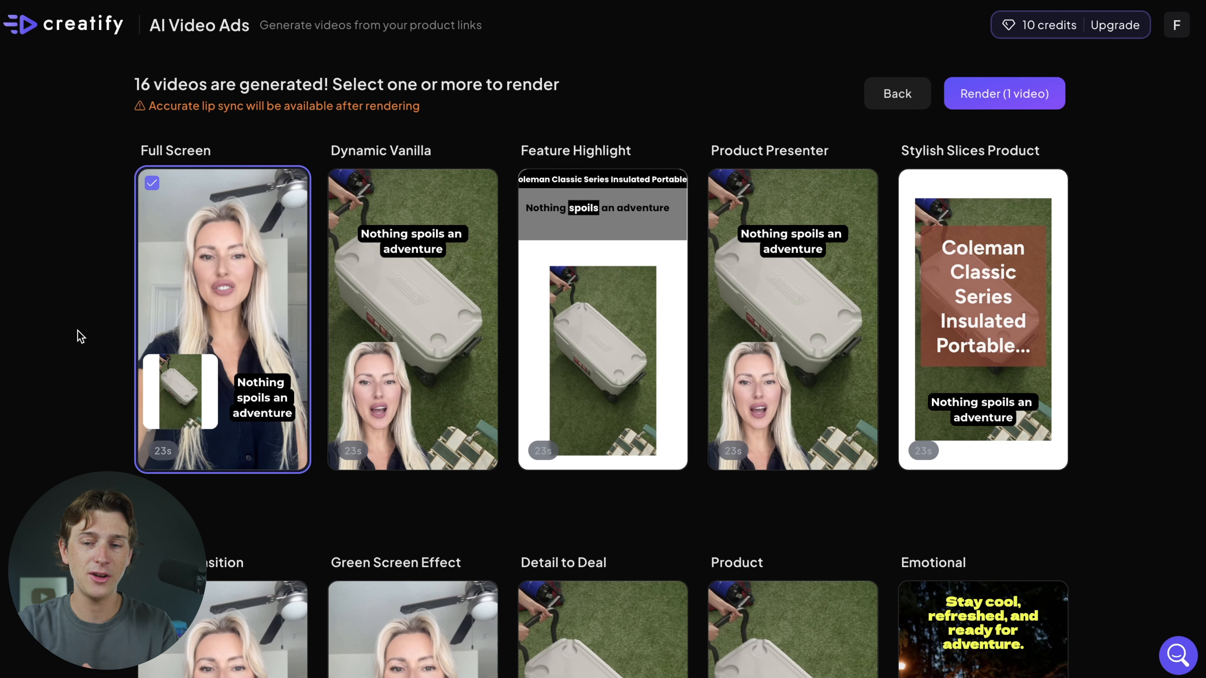
# - Look over all the generated video variations and compare their layouts
pyautogui.scroll(-15, 81, 336)
pyautogui.scroll(10, 81, 336)
pyautogui.scroll(5, 81, 336)
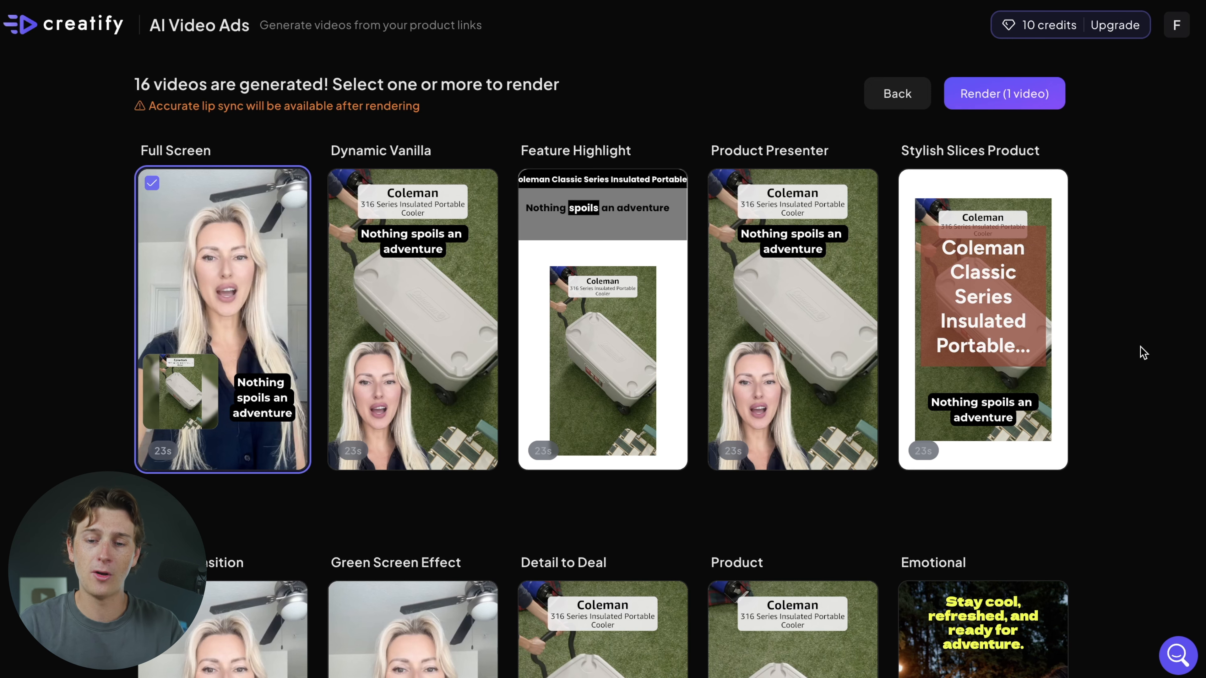
pyautogui.scroll(-5, 1143, 352)
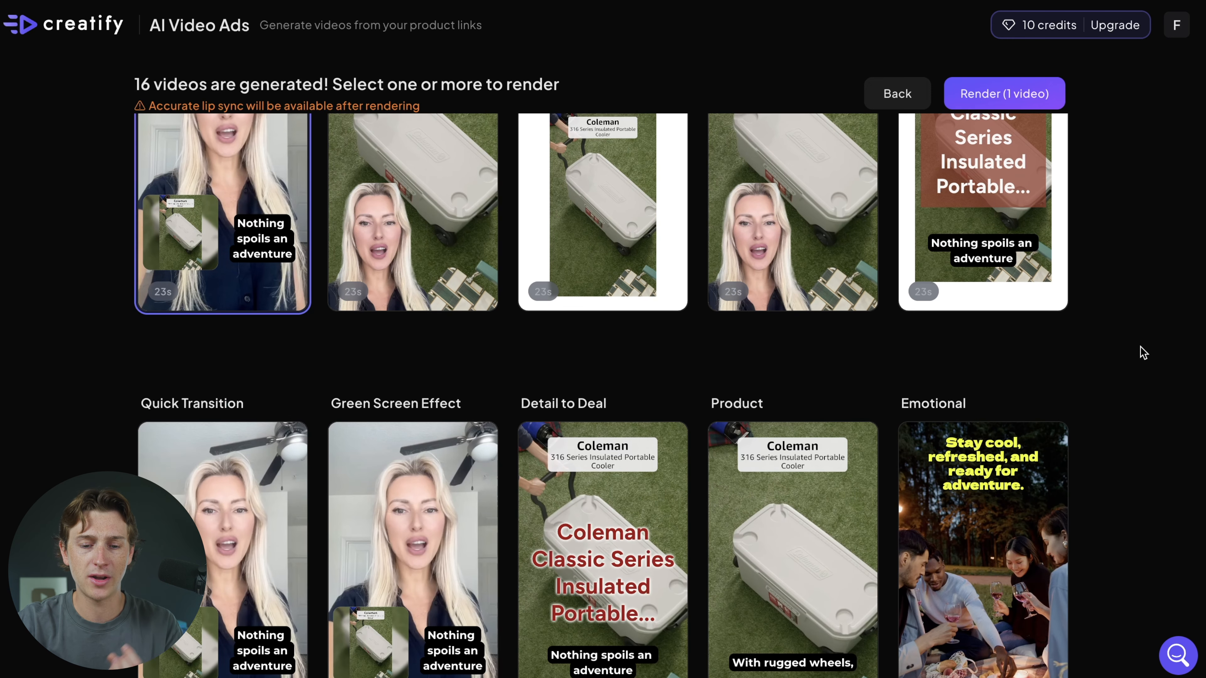
pyautogui.moveTo(585, 427)
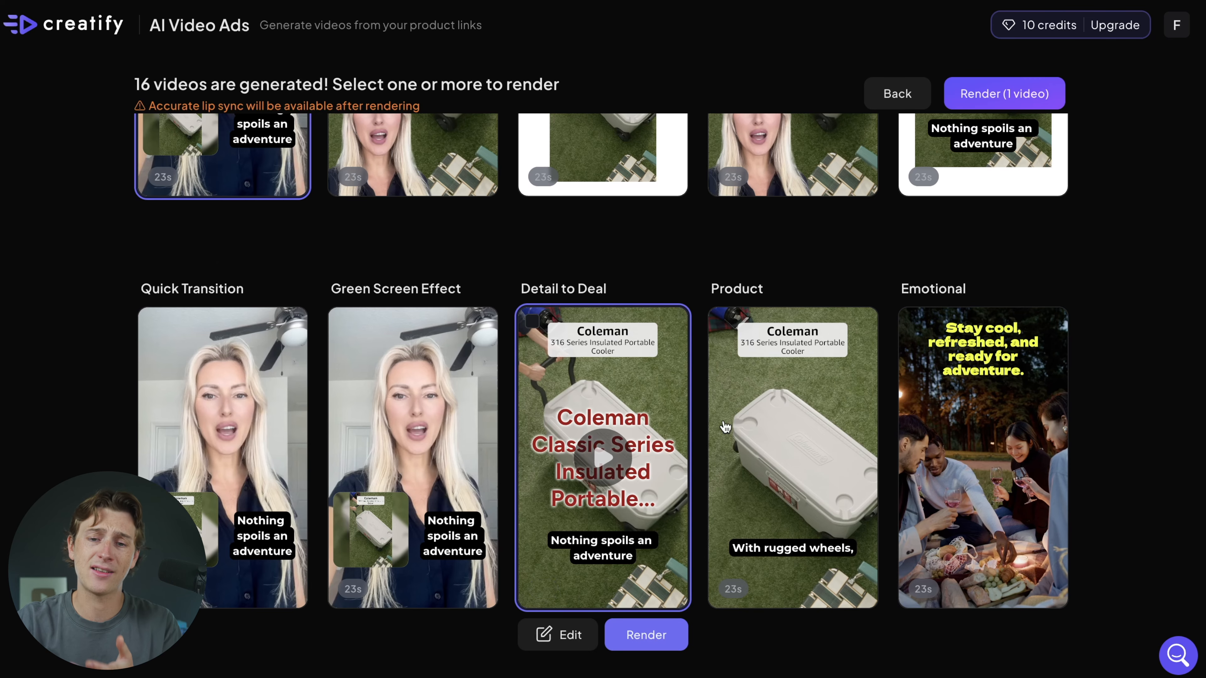
pyautogui.scroll(5, 726, 427)
pyautogui.moveTo(765, 393)
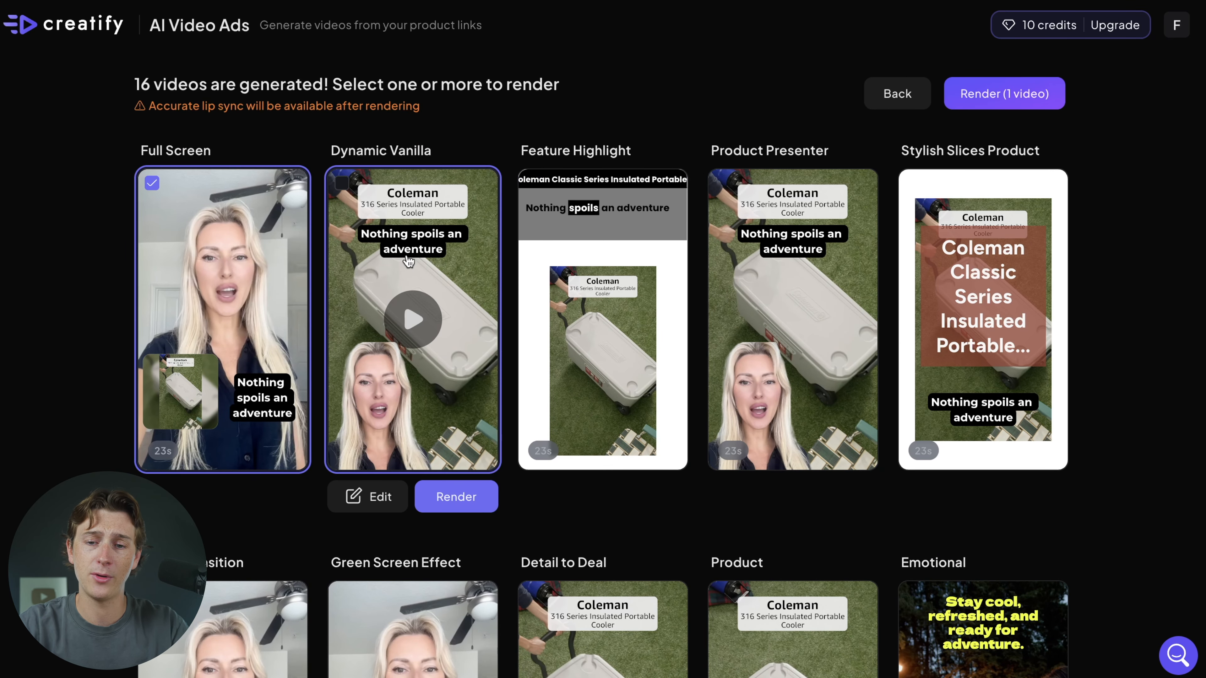
pyautogui.moveTo(410, 212)
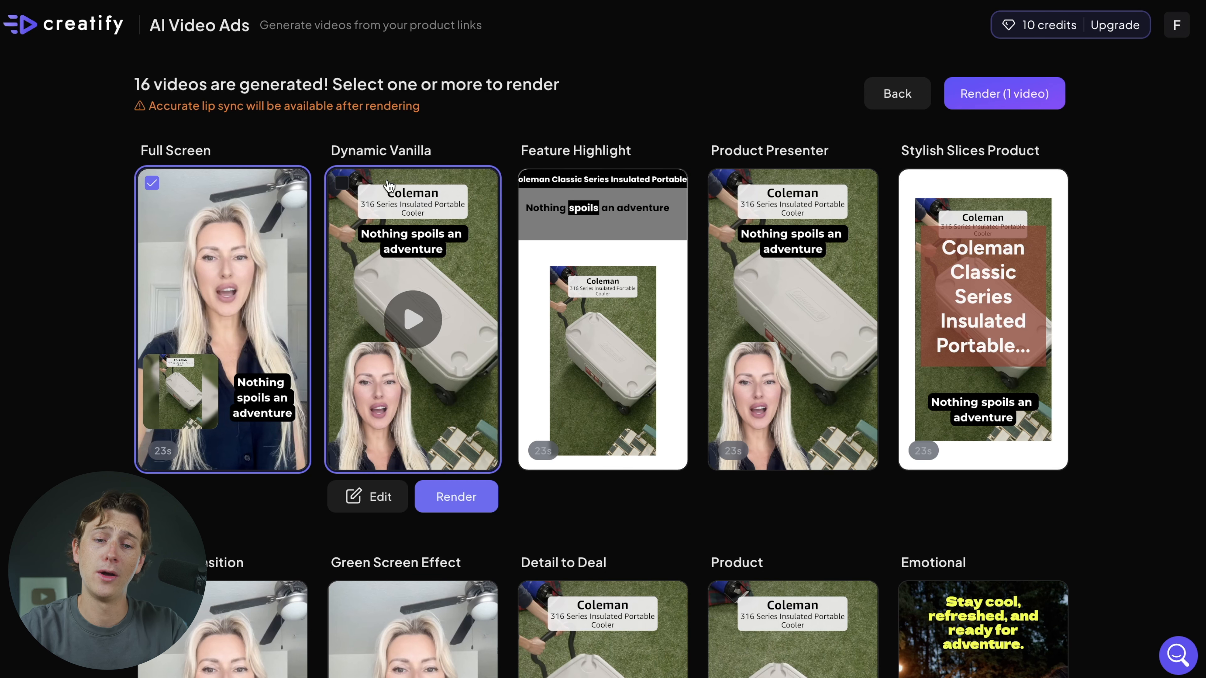
pyautogui.moveTo(839, 362)
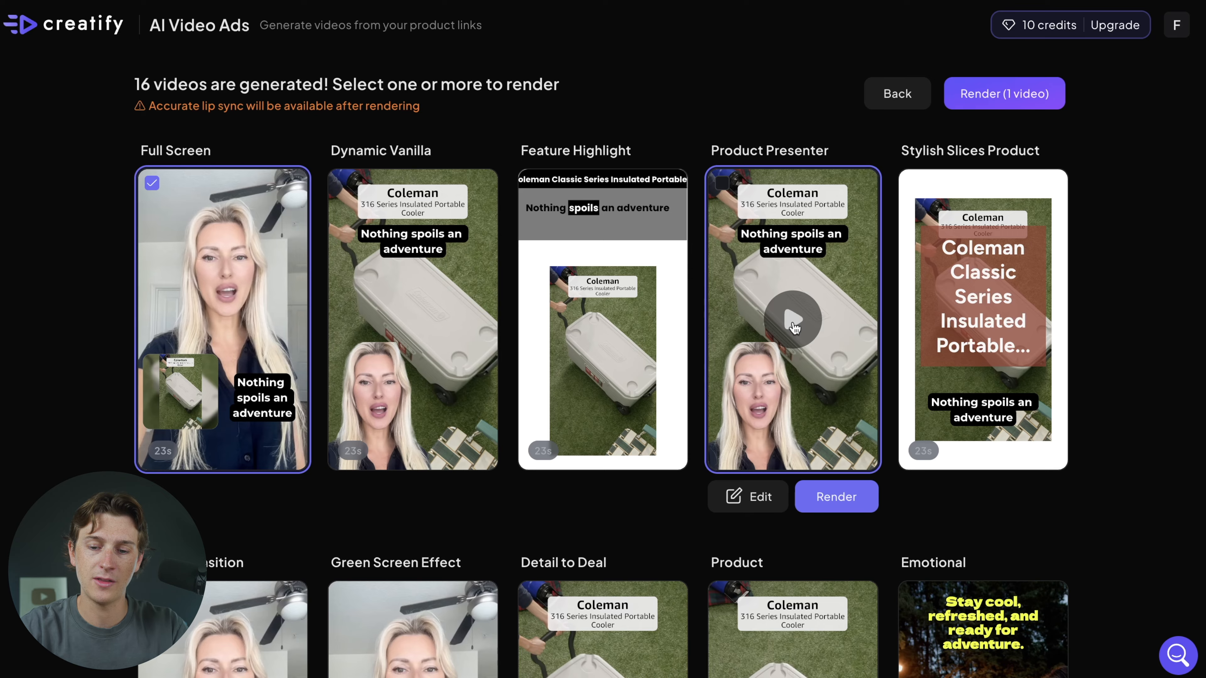
# - Play the preview of the Product Presenter video and pause it partway through
pyautogui.click(794, 328)
pyautogui.click(722, 391)
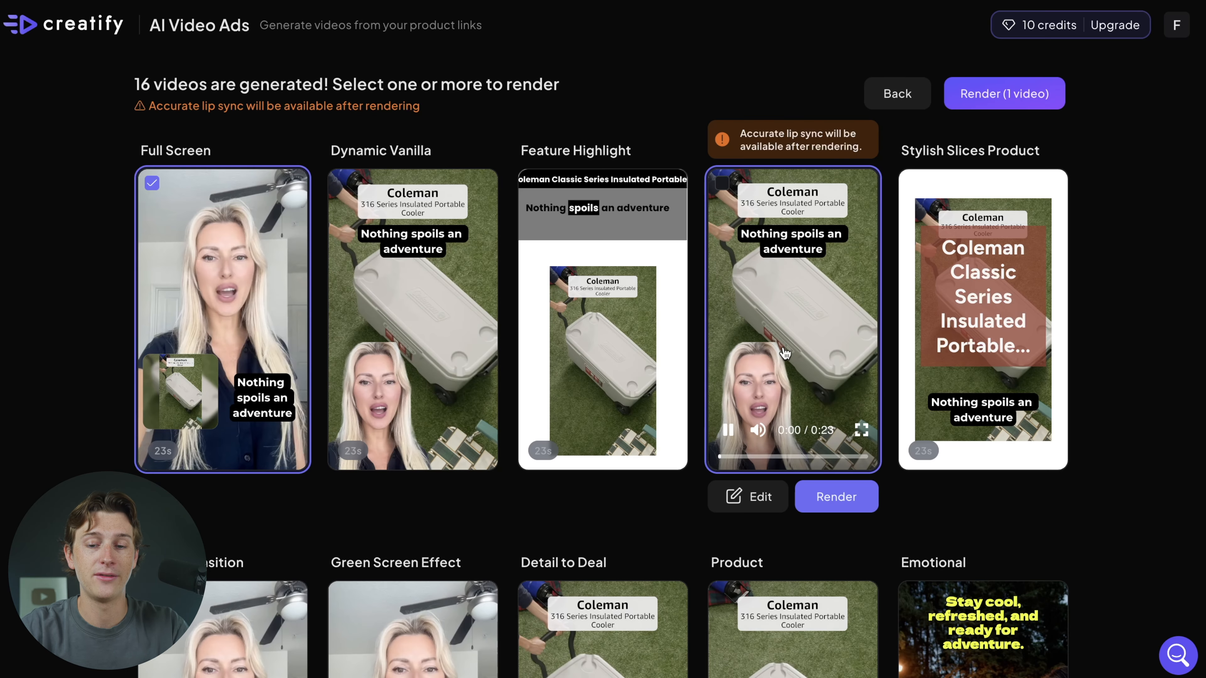
pyautogui.moveTo(758, 429)
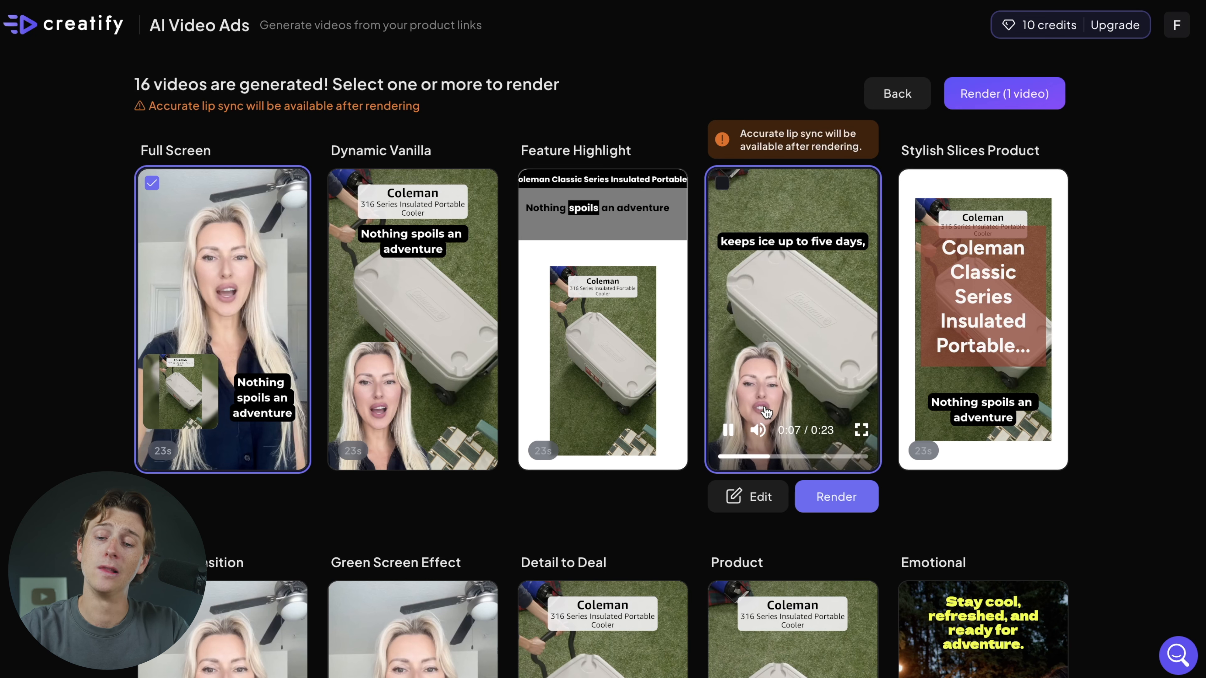
pyautogui.click(728, 430)
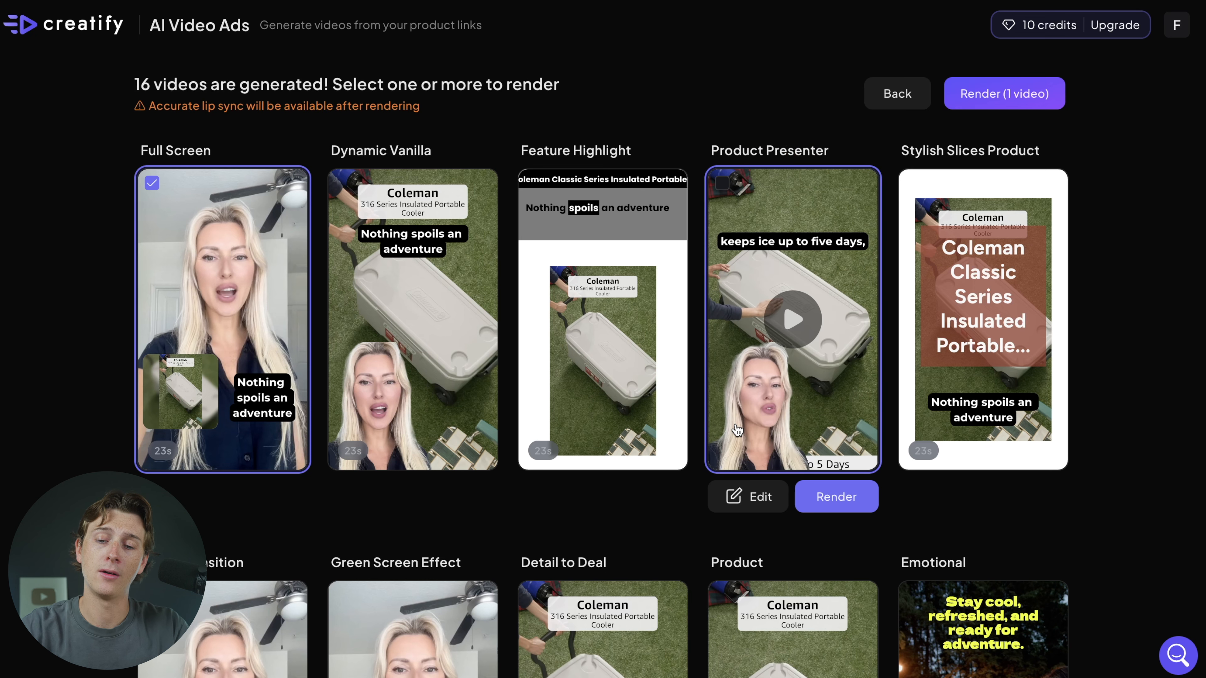
pyautogui.click(785, 326)
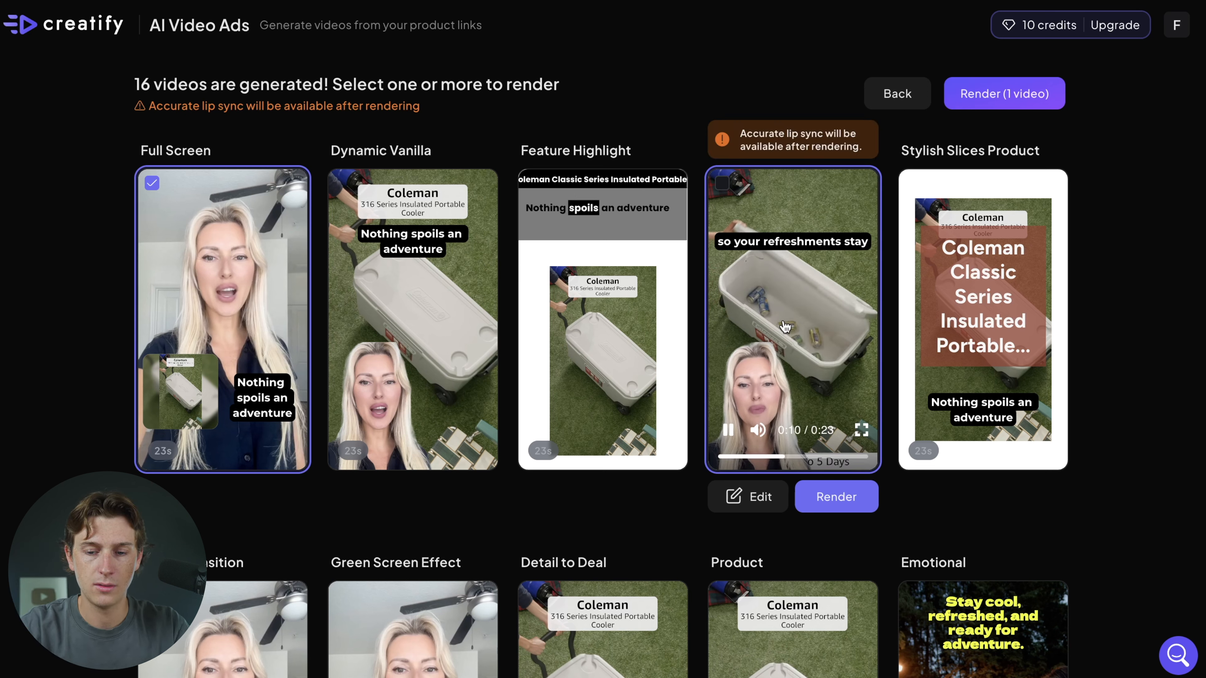
pyautogui.click(786, 326)
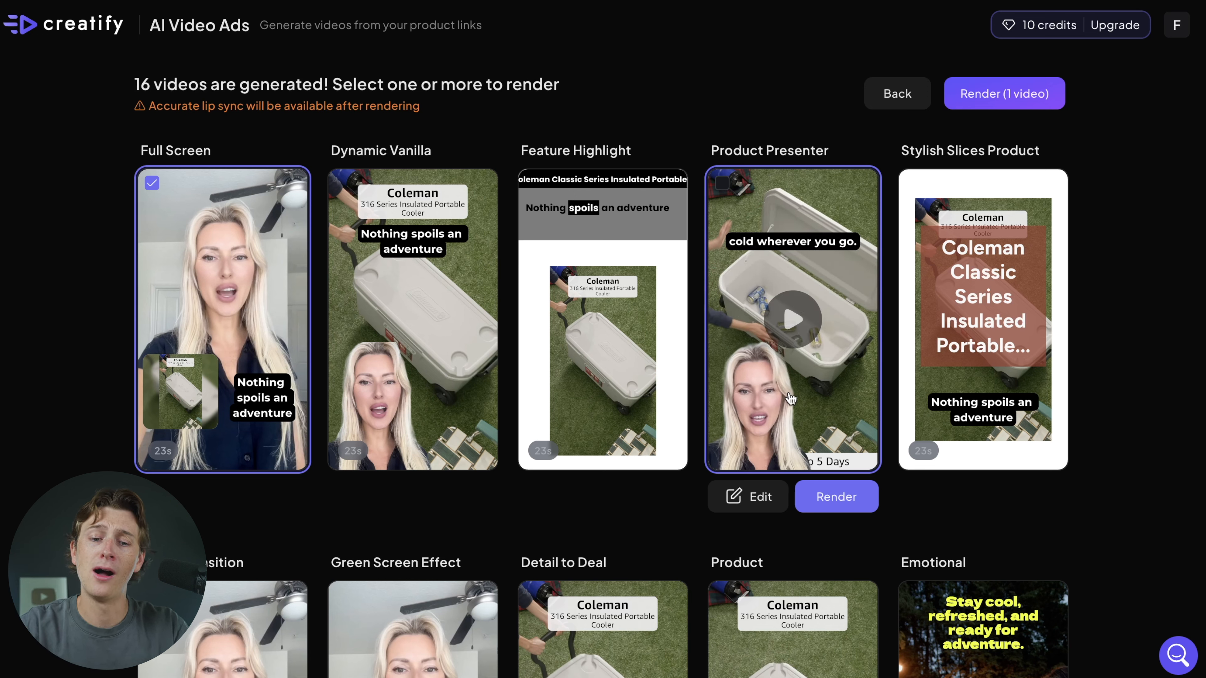
# - Play the first seconds of the Dynamic Vanilla video preview and pause it
pyautogui.moveTo(408, 364)
pyautogui.click(415, 321)
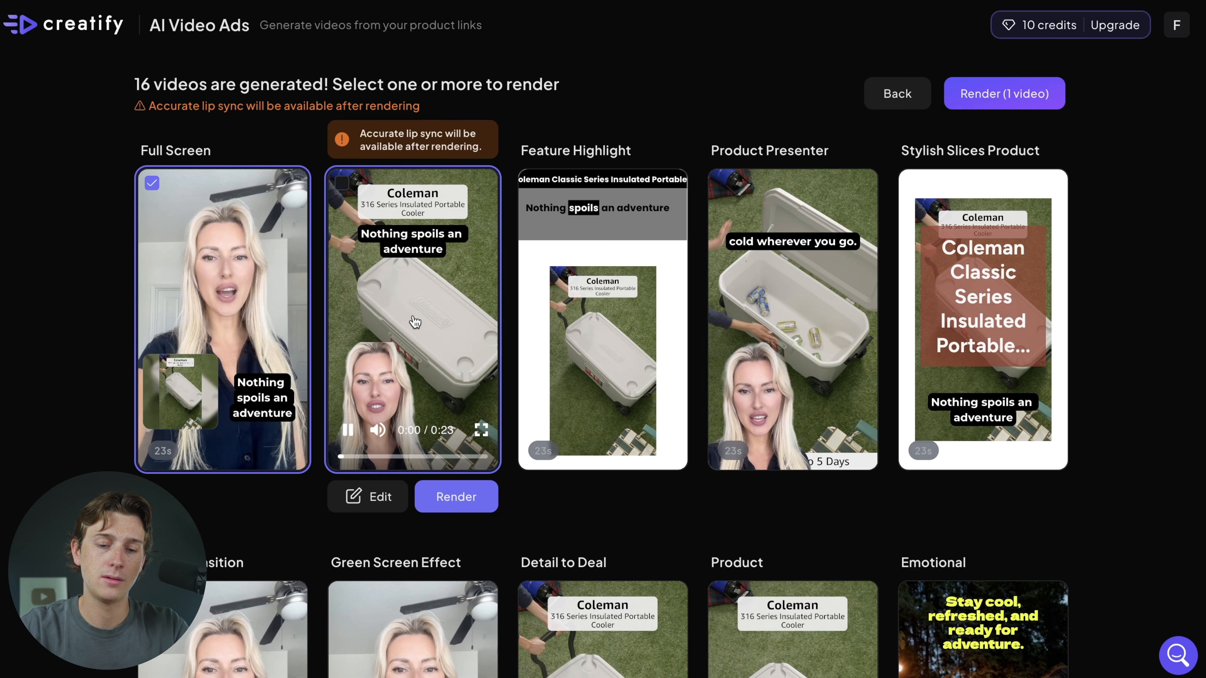
pyautogui.click(385, 456)
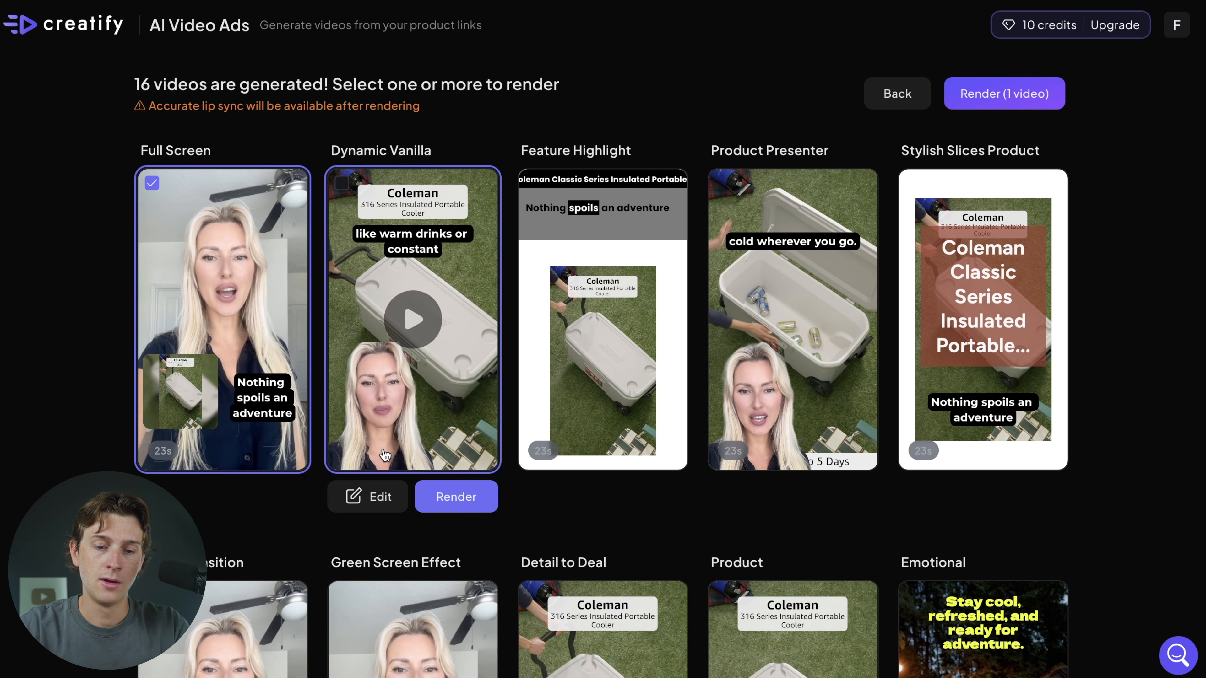
pyautogui.click(400, 384)
pyautogui.click(409, 461)
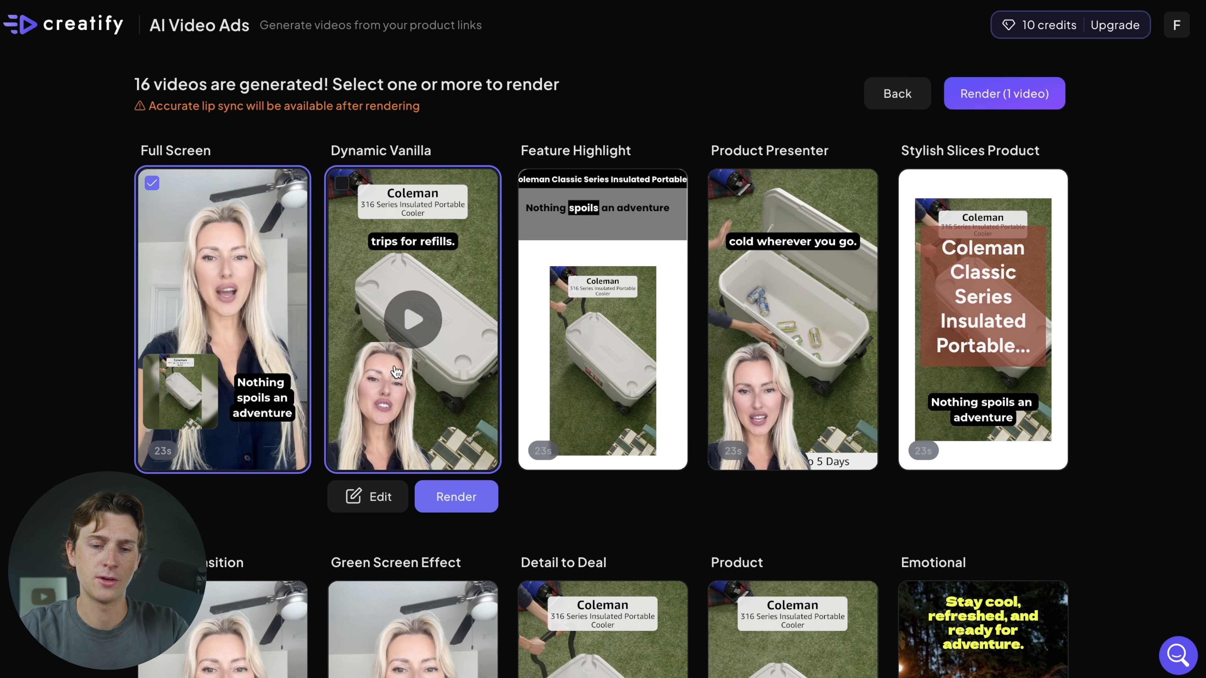
# - Render the Product Presenter video with the available credits, without removing the watermark
pyautogui.scroll(-3, 793, 304)
pyautogui.scroll(3, 360, 214)
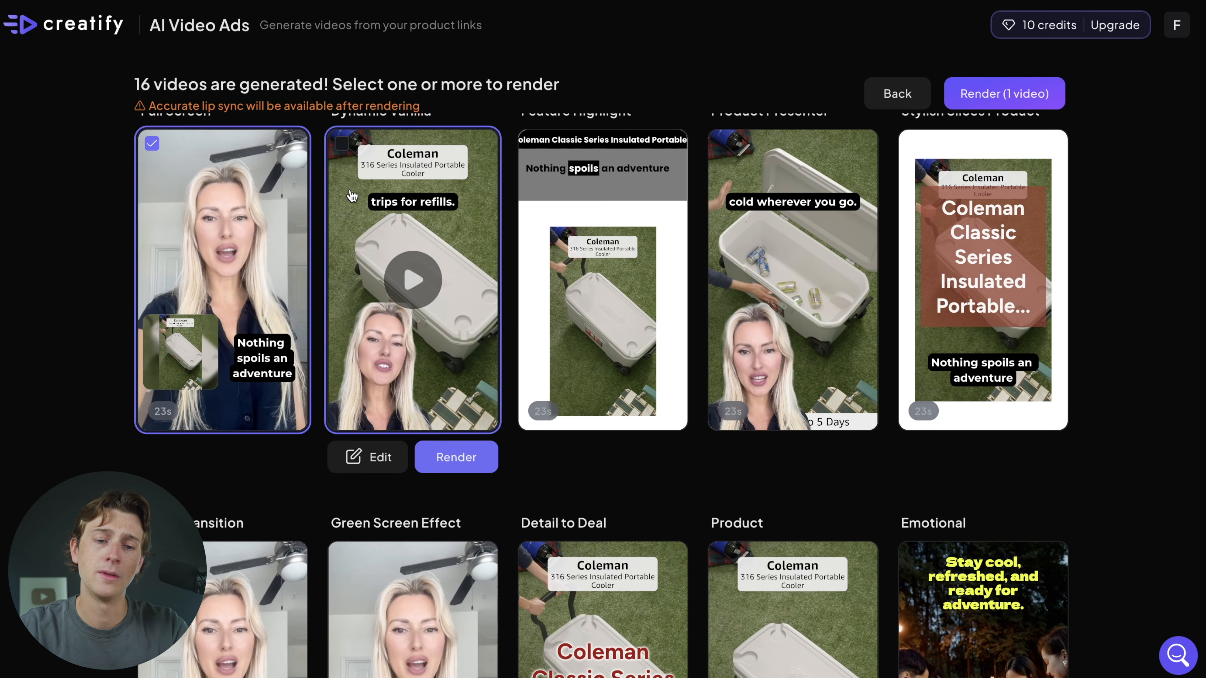
pyautogui.scroll(1, 299, 200)
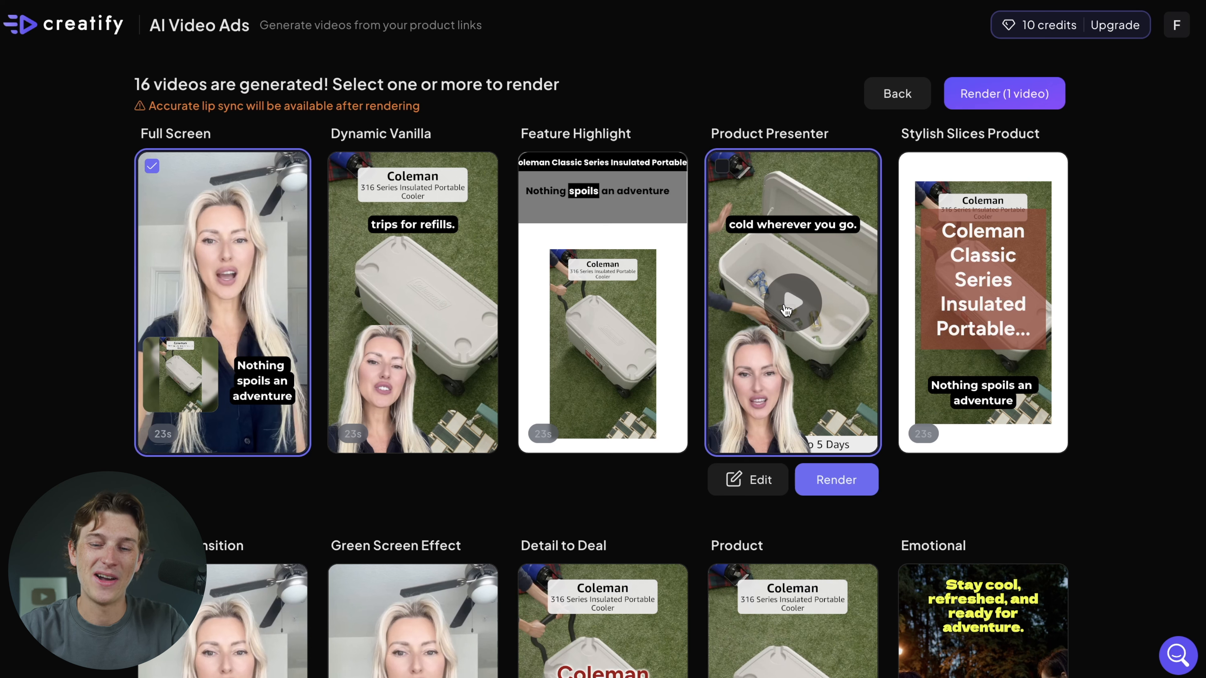
pyautogui.click(836, 481)
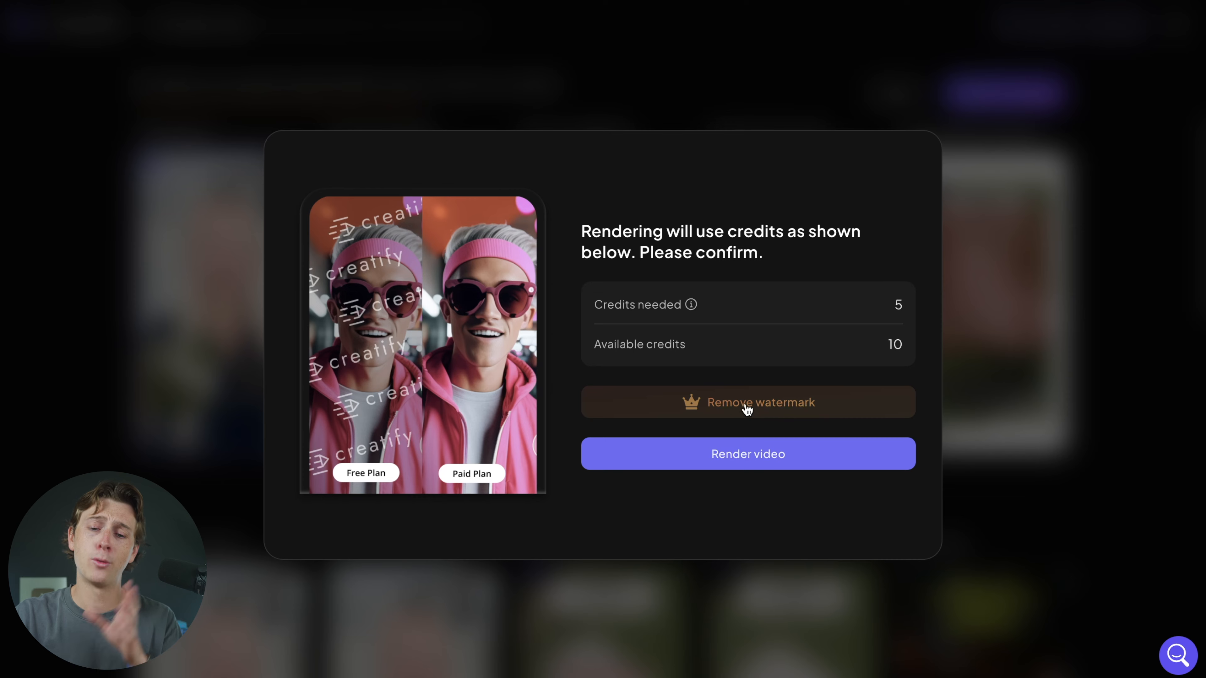
pyautogui.click(746, 455)
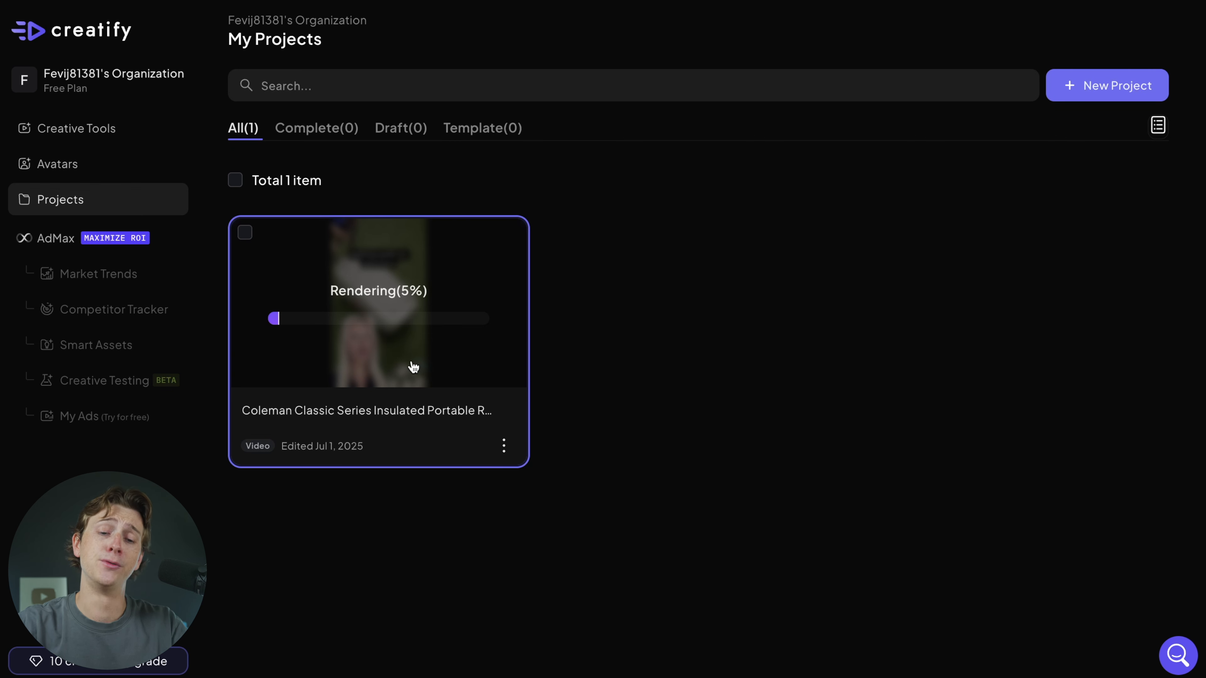
# - Open the plan upgrade options and examine the yearly prices and included features
pyautogui.click(156, 665)
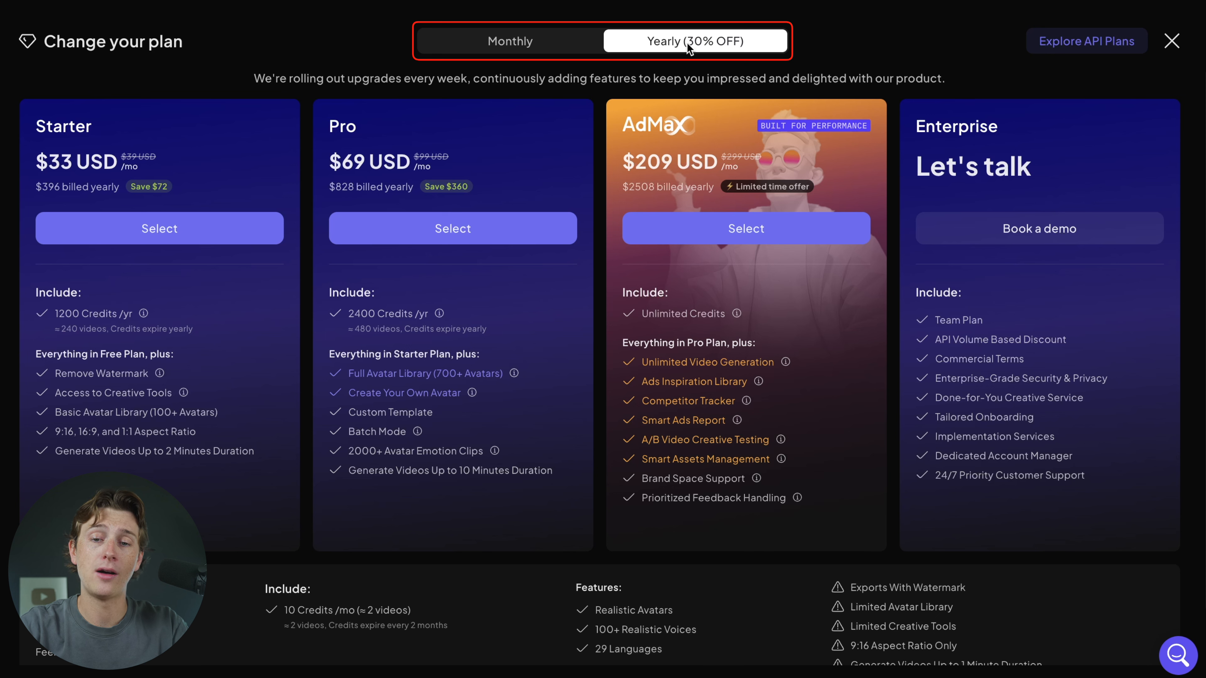
# - Switch the plan comparison to monthly billing, examine the Starter plan's price and included credits, and close the comparison
pyautogui.click(550, 35)
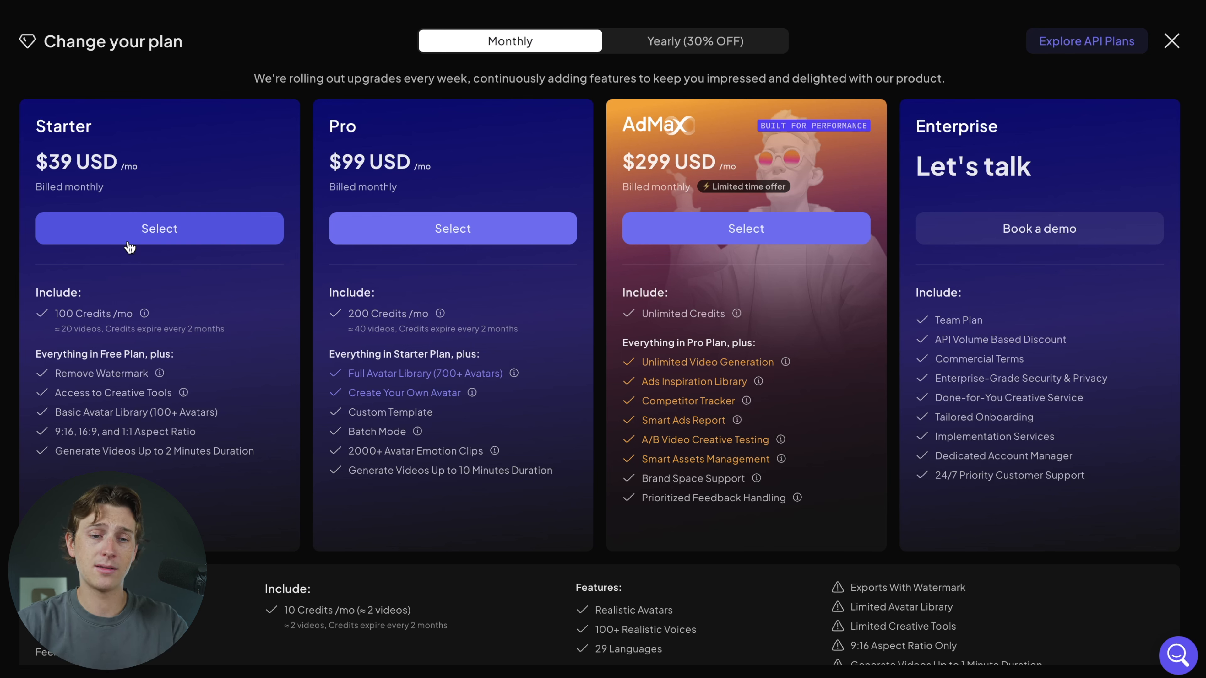
pyautogui.moveTo(143, 317)
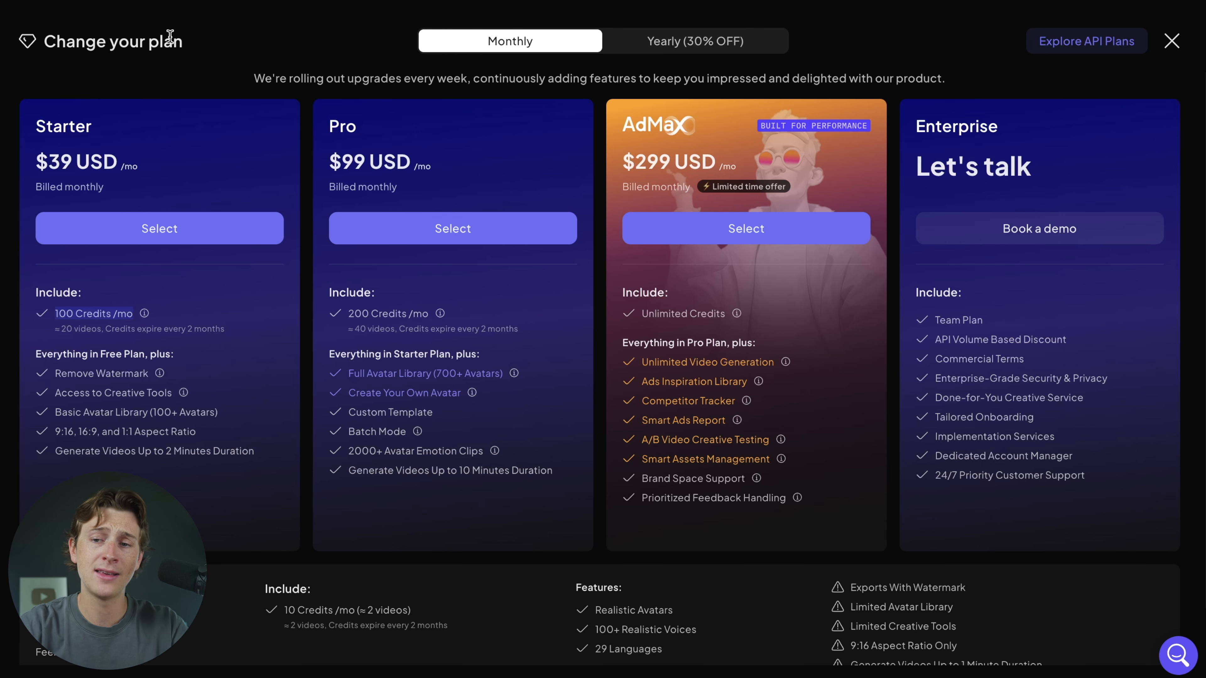
pyautogui.click(1173, 42)
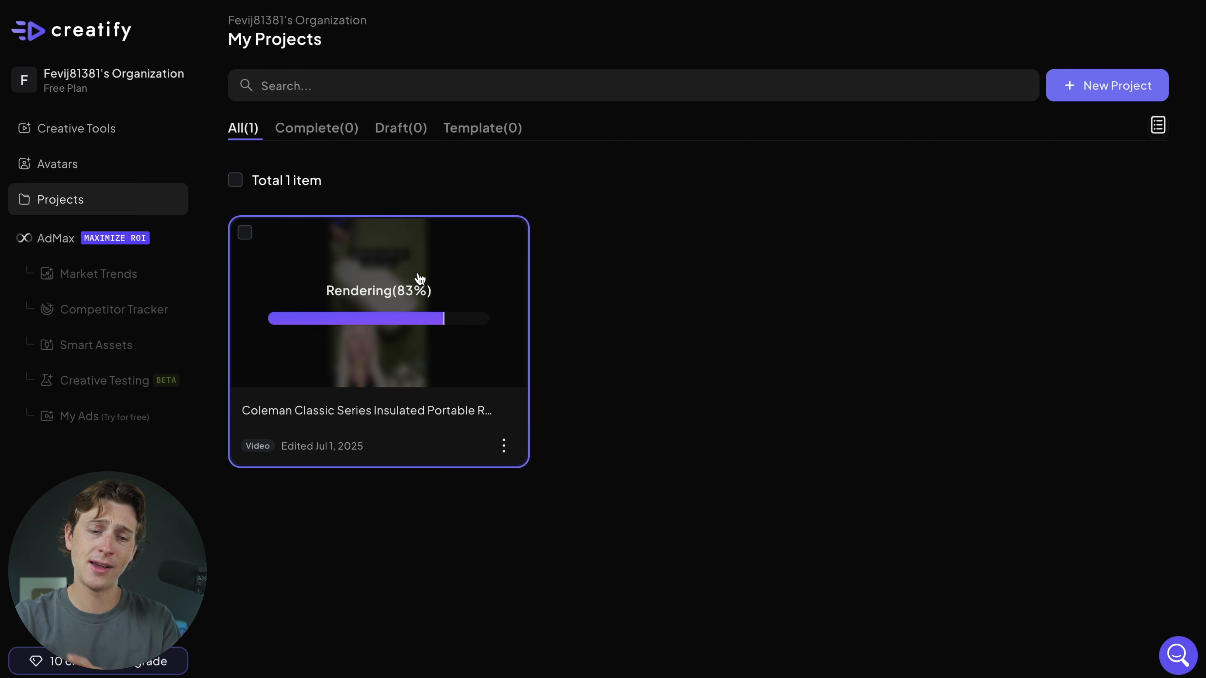
# - Start a custom avatar with Design Your Own Avatar, browse the demo avatars and apply the first one's prompt
pyautogui.click(162, 174)
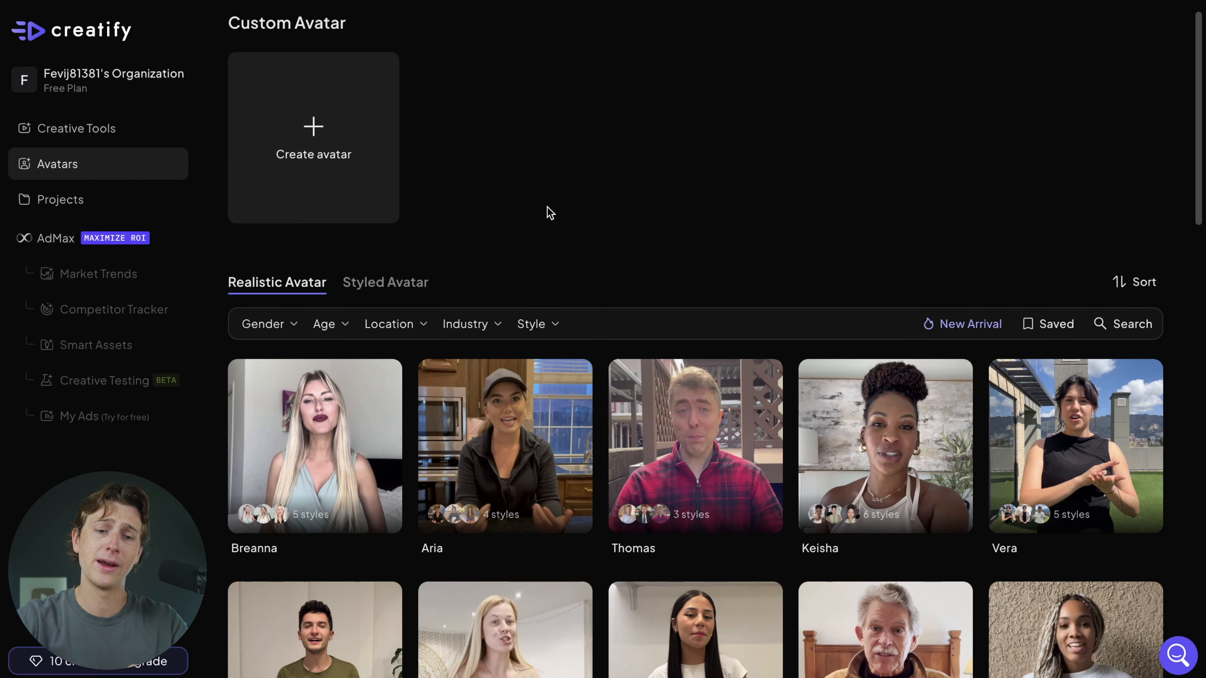
pyautogui.click(304, 129)
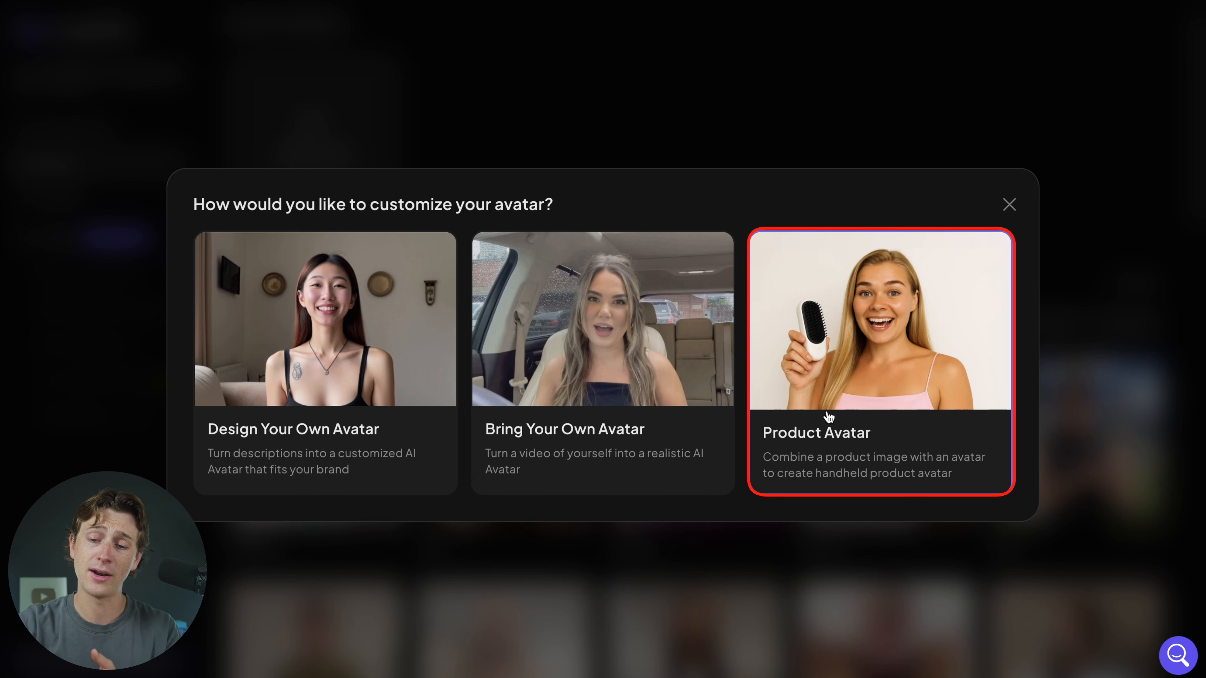
pyautogui.click(356, 328)
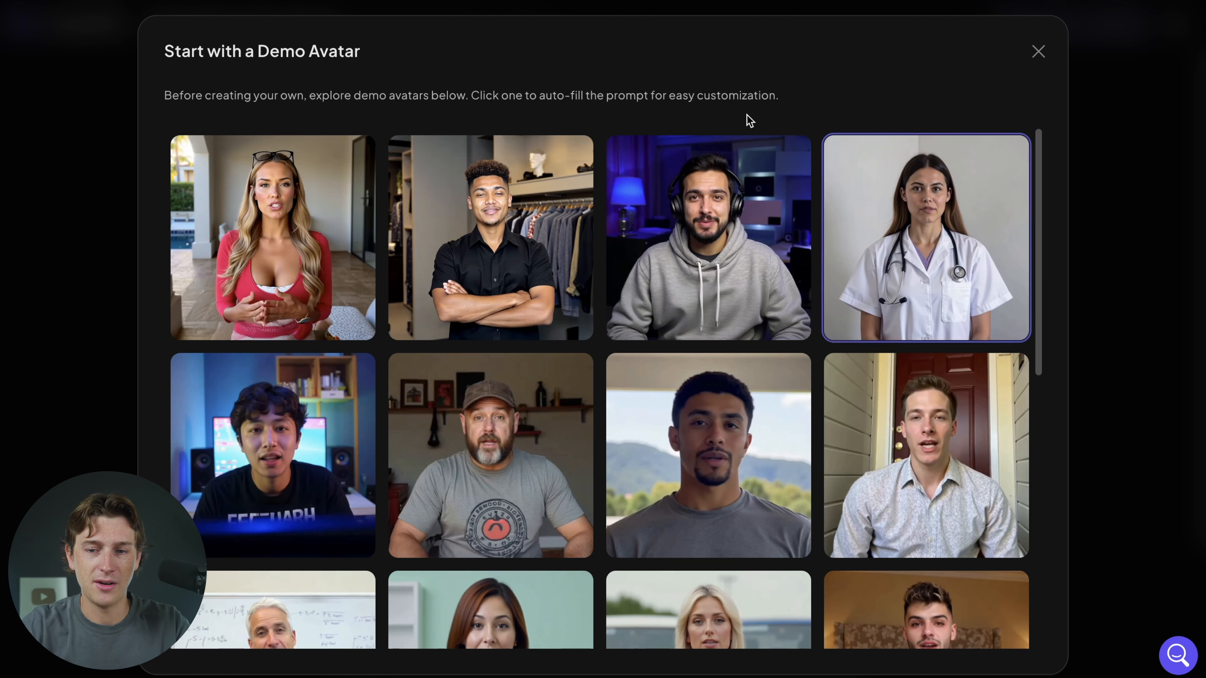
pyautogui.scroll(-5, 535, 221)
pyautogui.scroll(1, 169, 230)
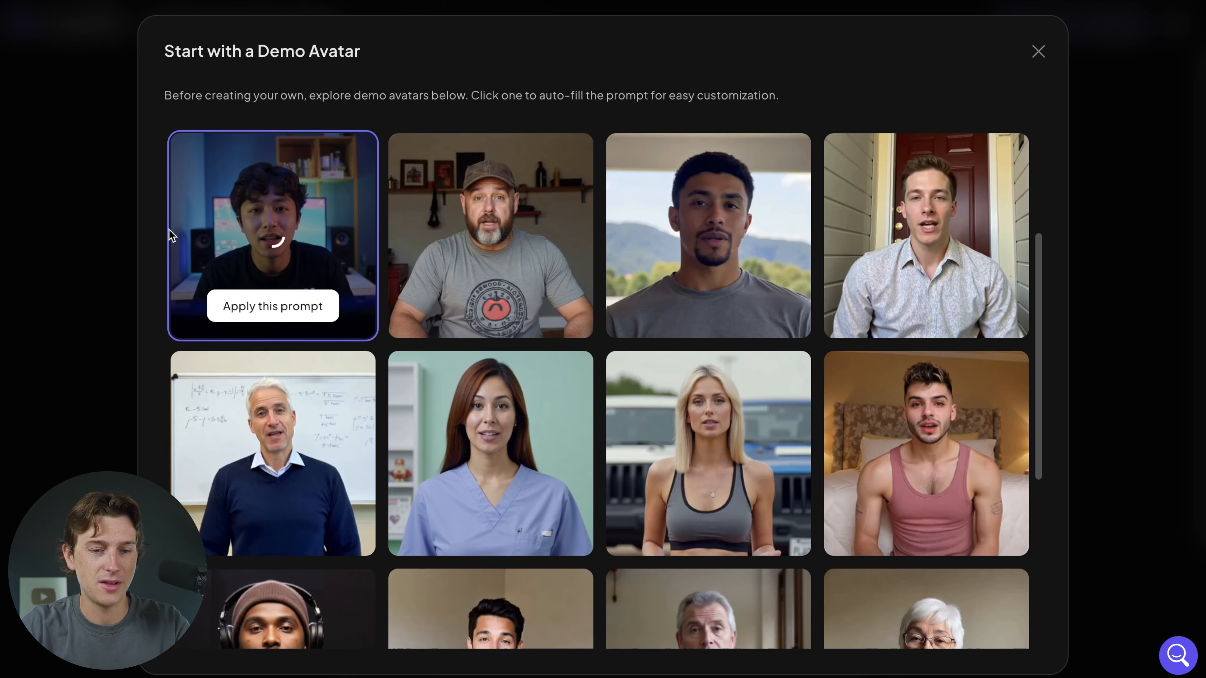
pyautogui.scroll(-5, 291, 356)
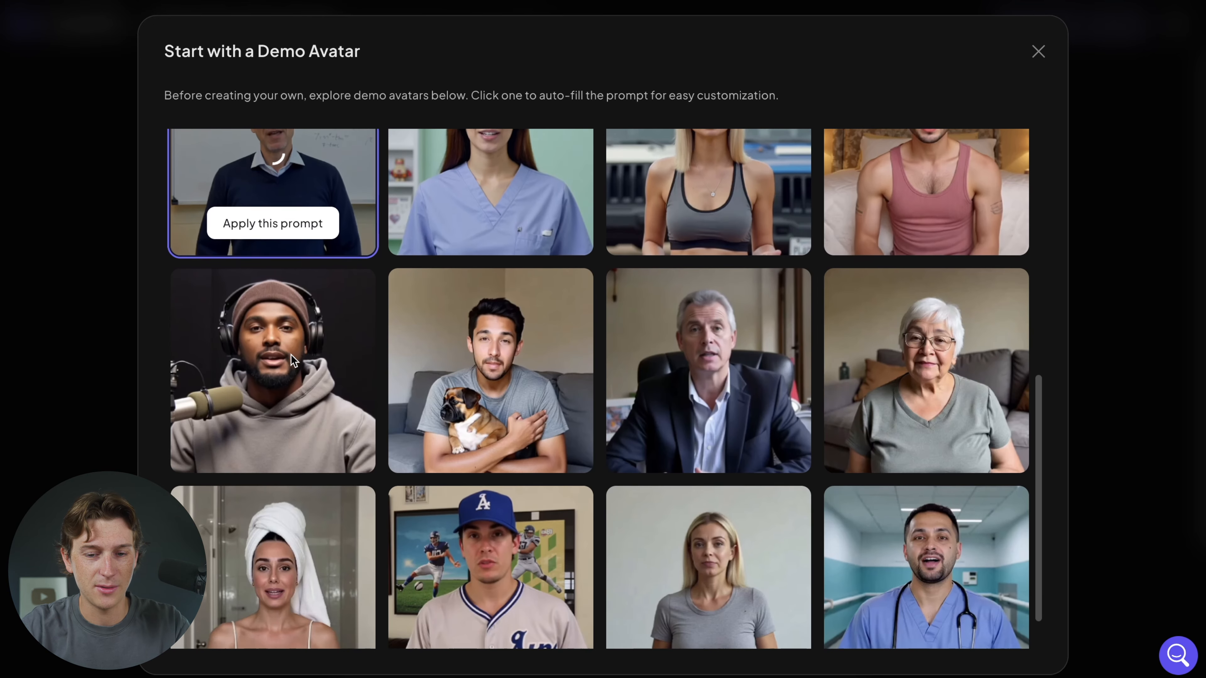
pyautogui.scroll(10, 313, 280)
pyautogui.click(304, 314)
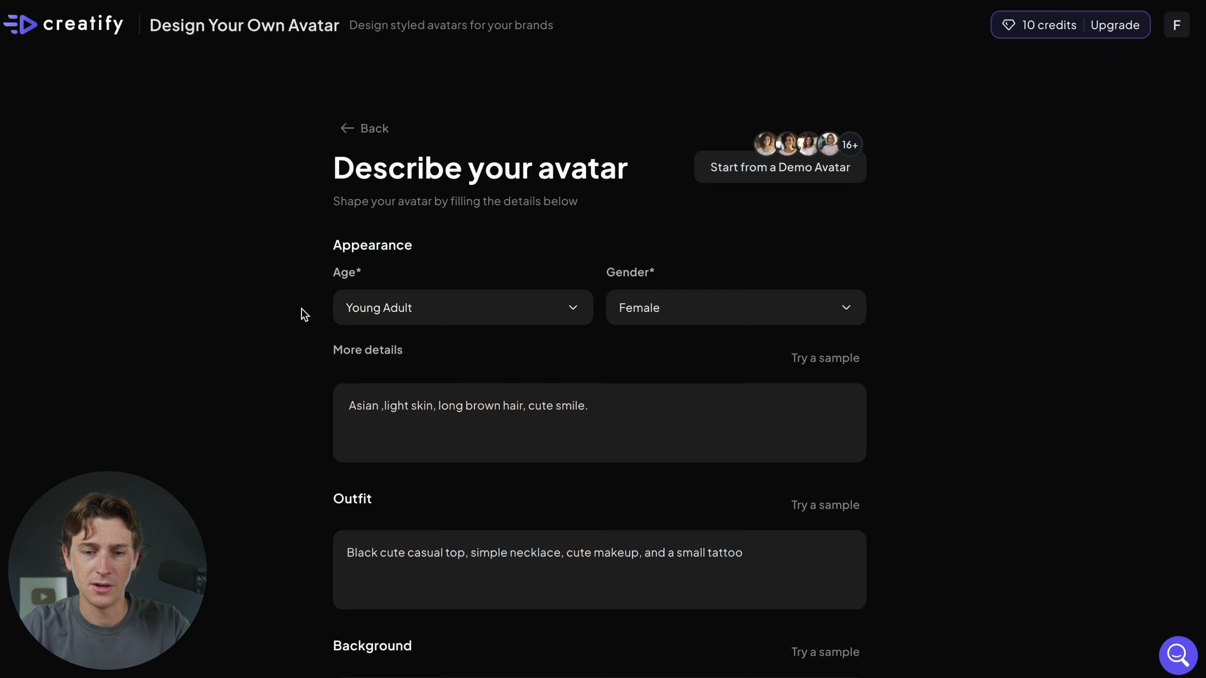
# - Examine the avatar form's age, gender, appearance, outfit and background descriptions without generating a preview
pyautogui.scroll(-3, 413, 182)
pyautogui.scroll(-1, 427, 214)
pyautogui.scroll(-1, 390, 320)
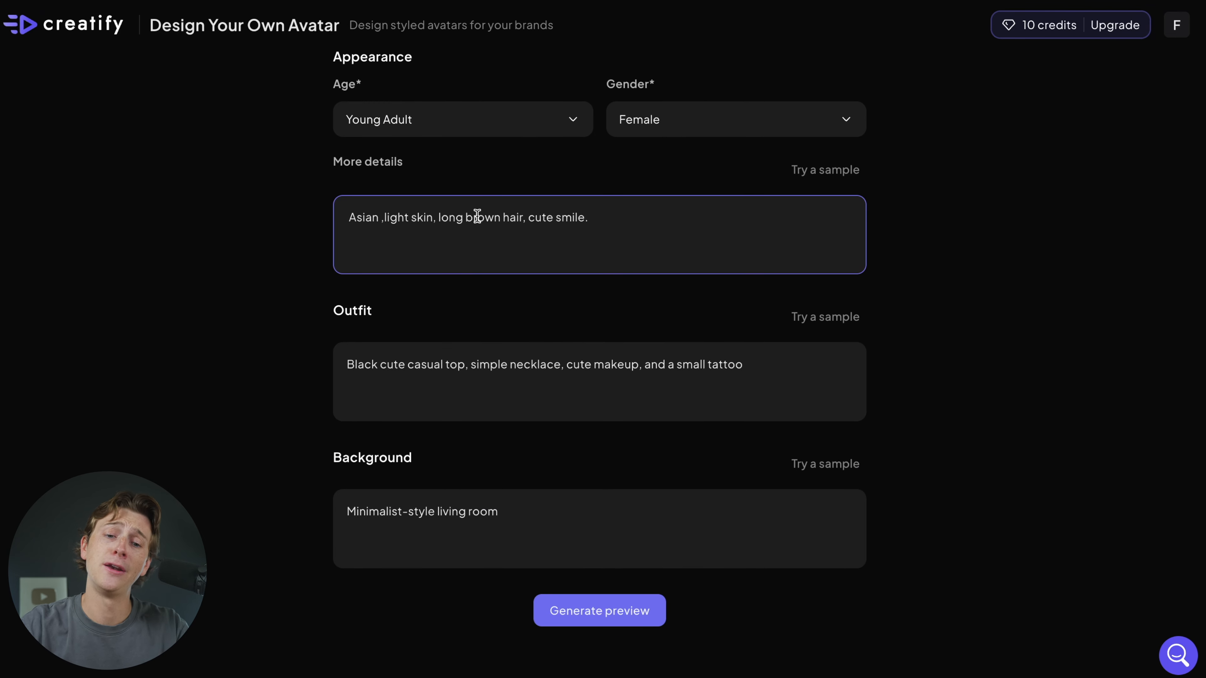
pyautogui.scroll(4, 390, 492)
pyautogui.scroll(-4, 390, 492)
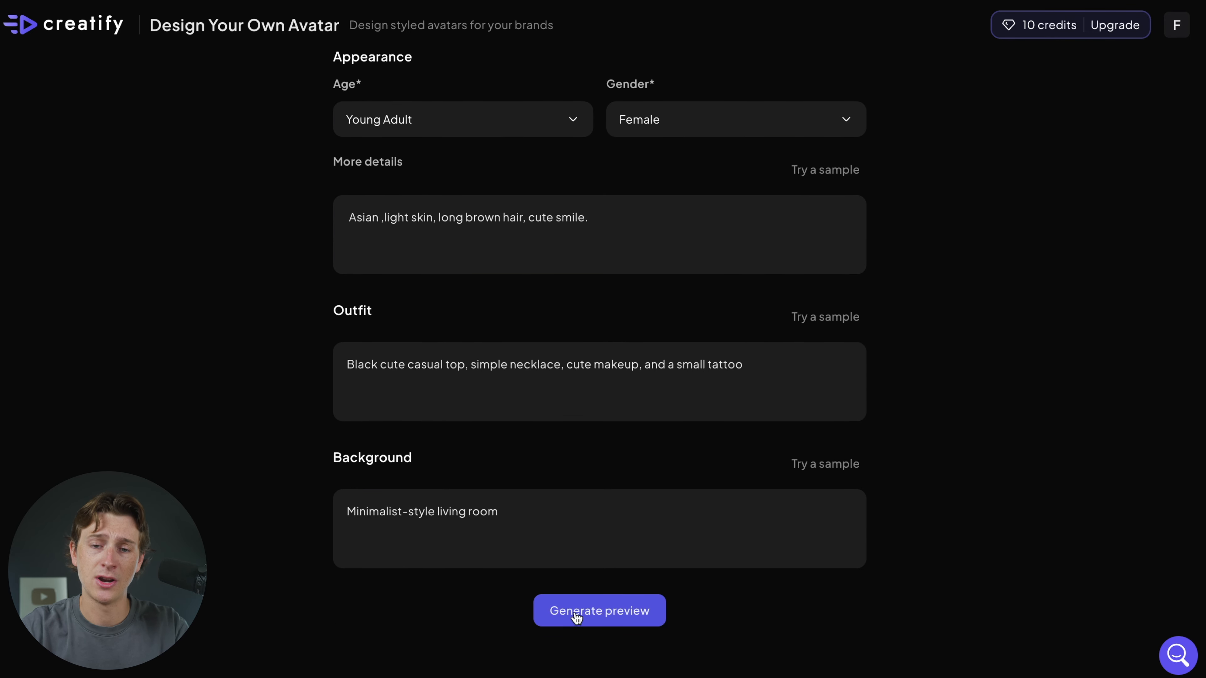
pyautogui.scroll(4, 575, 617)
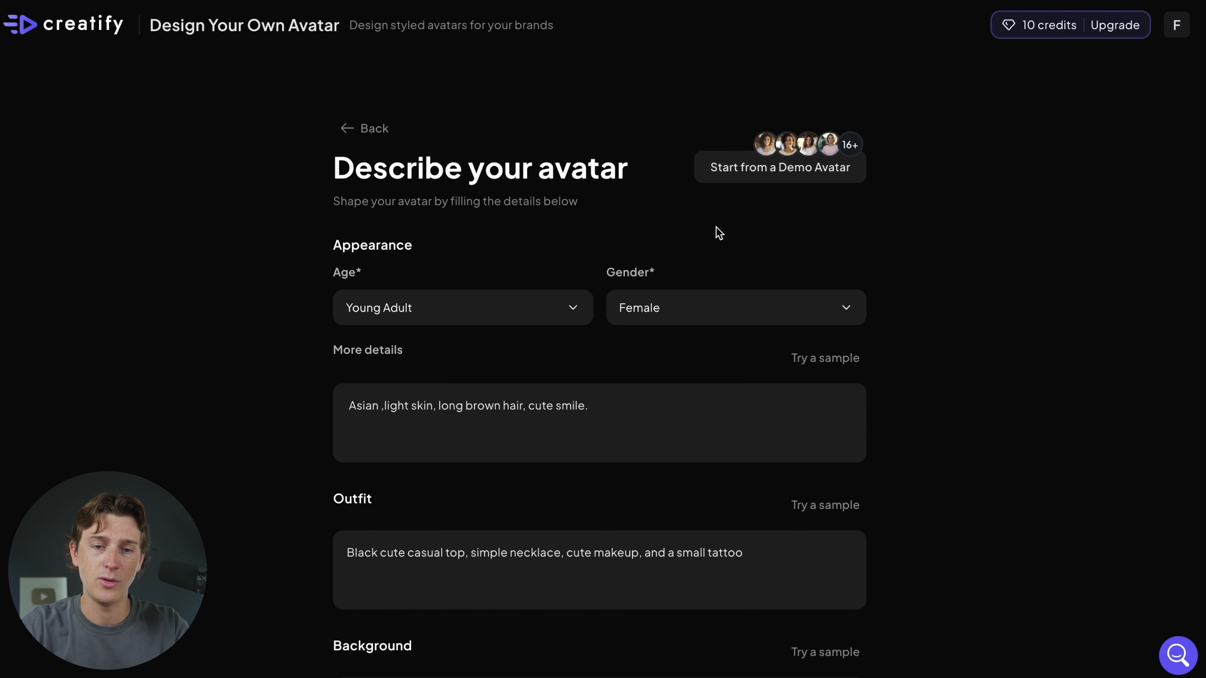
# - Leave the avatar designer and open the rendered Coleman cooler video from the projects
pyautogui.click(62, 26)
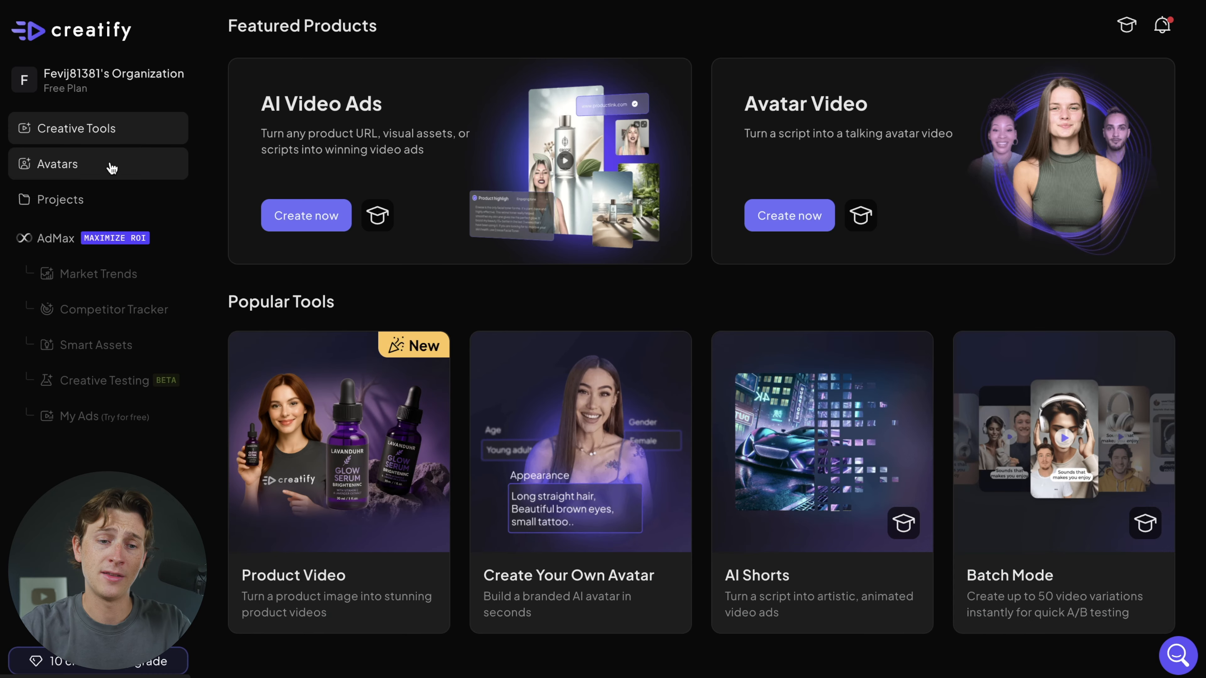
pyautogui.click(112, 166)
pyautogui.click(111, 202)
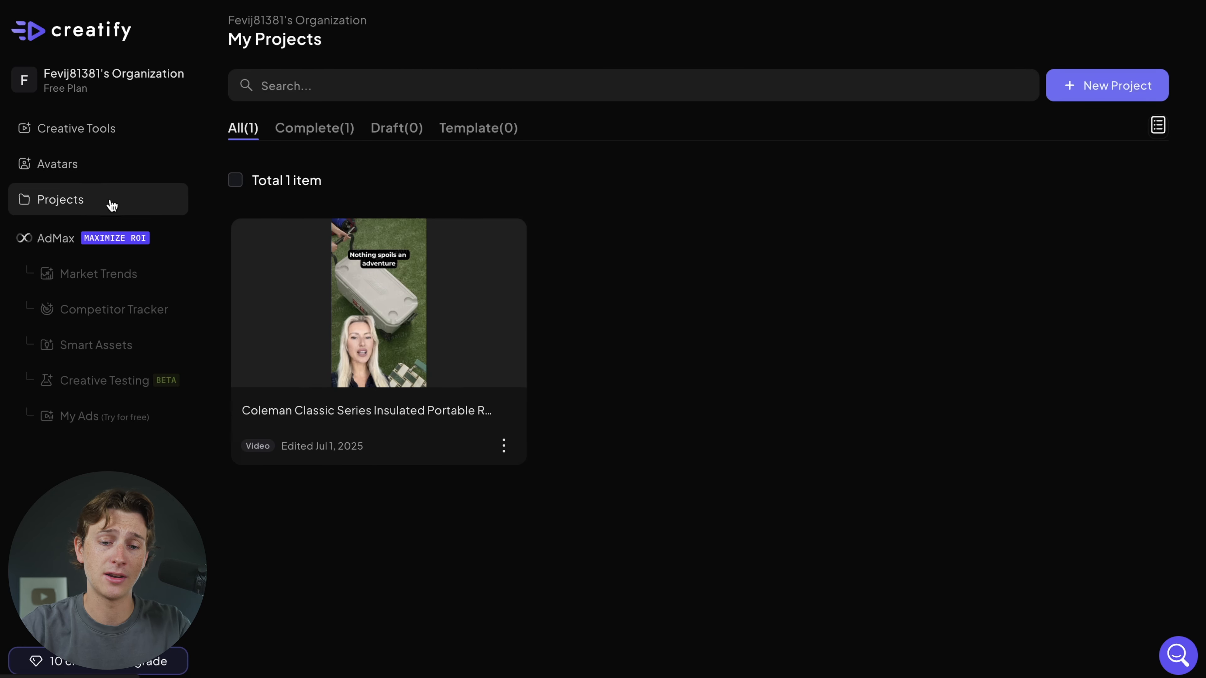
pyautogui.click(451, 317)
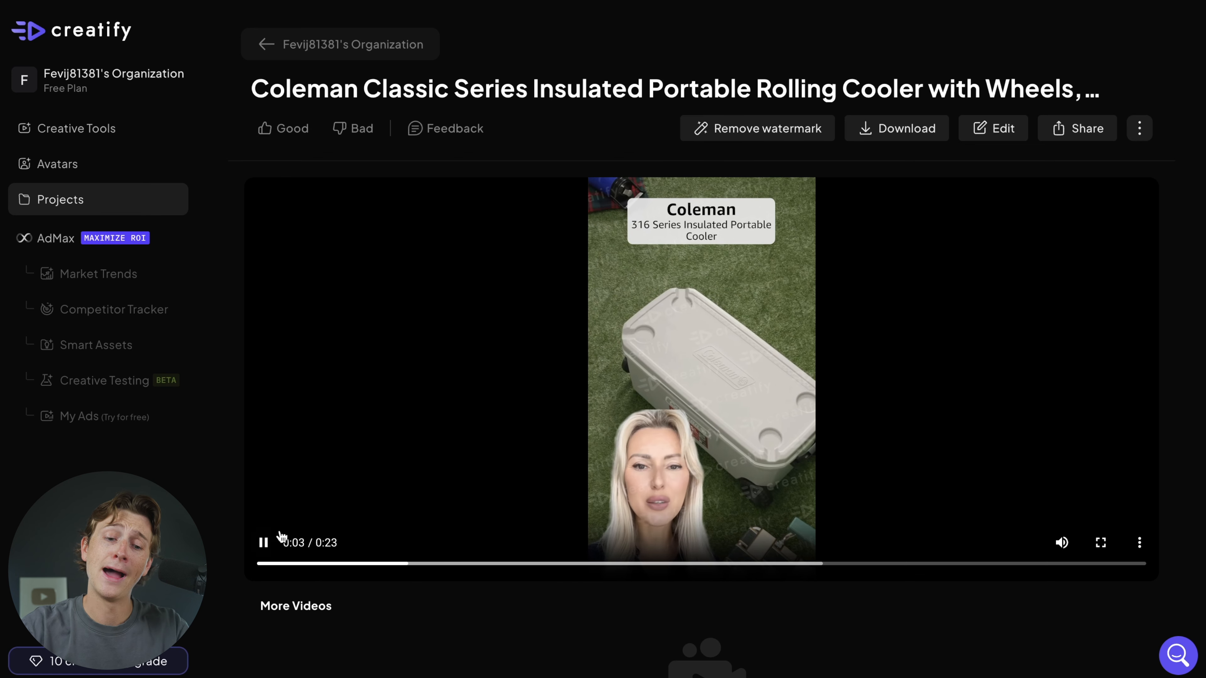
# - Play the rendered cooler video in short passages, pausing it at 0:04, 0:08 and 0:12
pyautogui.click(273, 540)
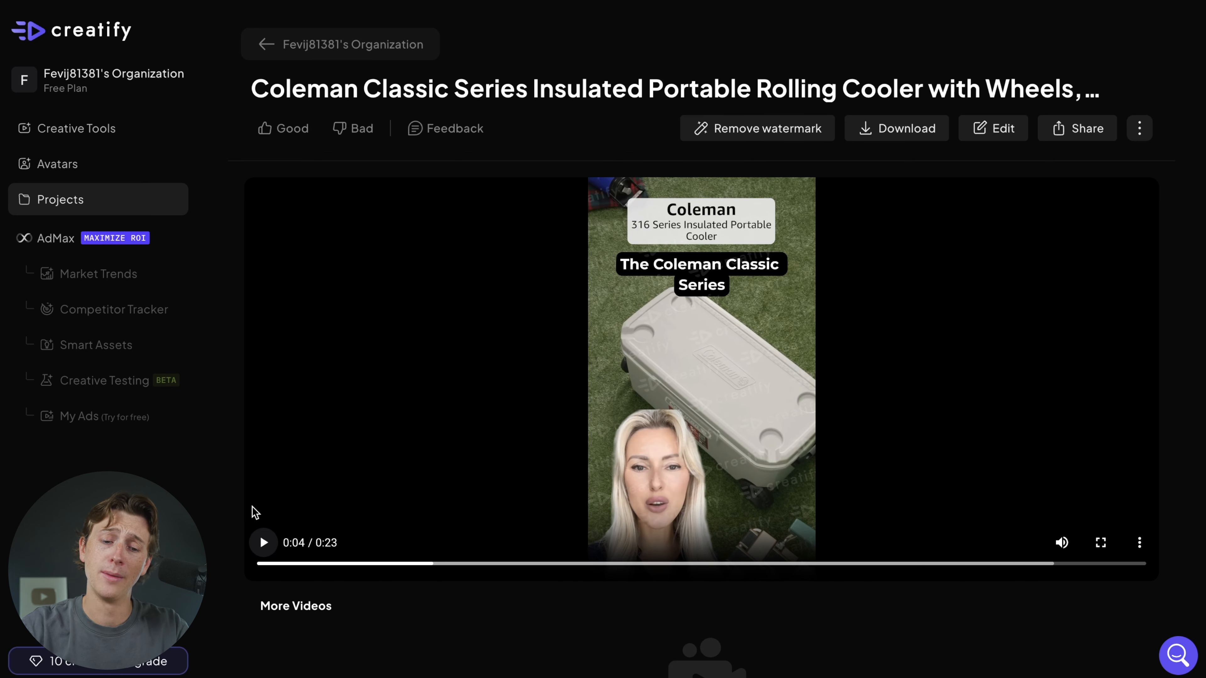
pyautogui.click(264, 543)
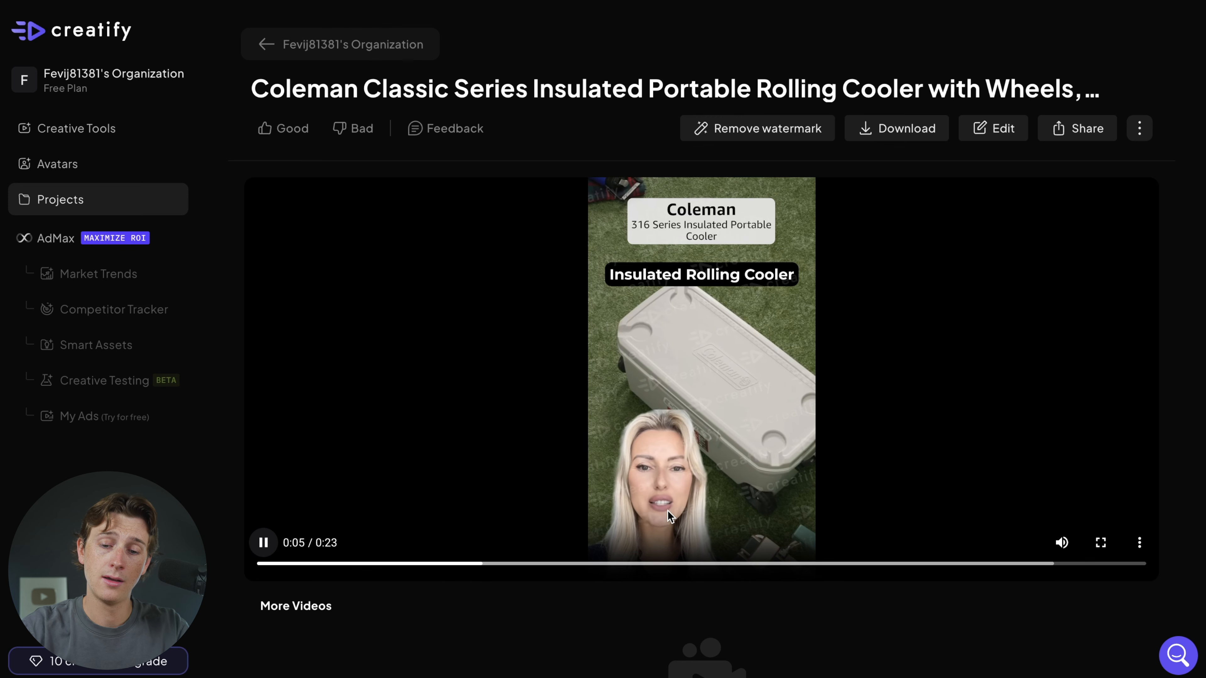
pyautogui.click(263, 546)
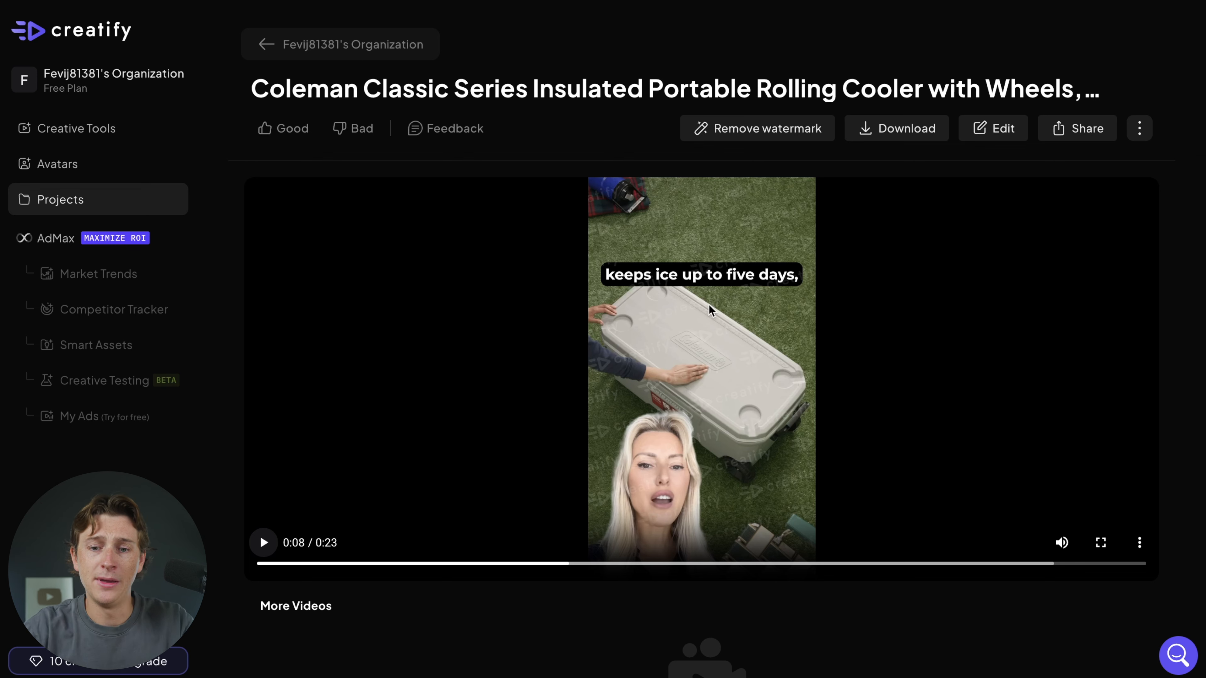
pyautogui.click(265, 543)
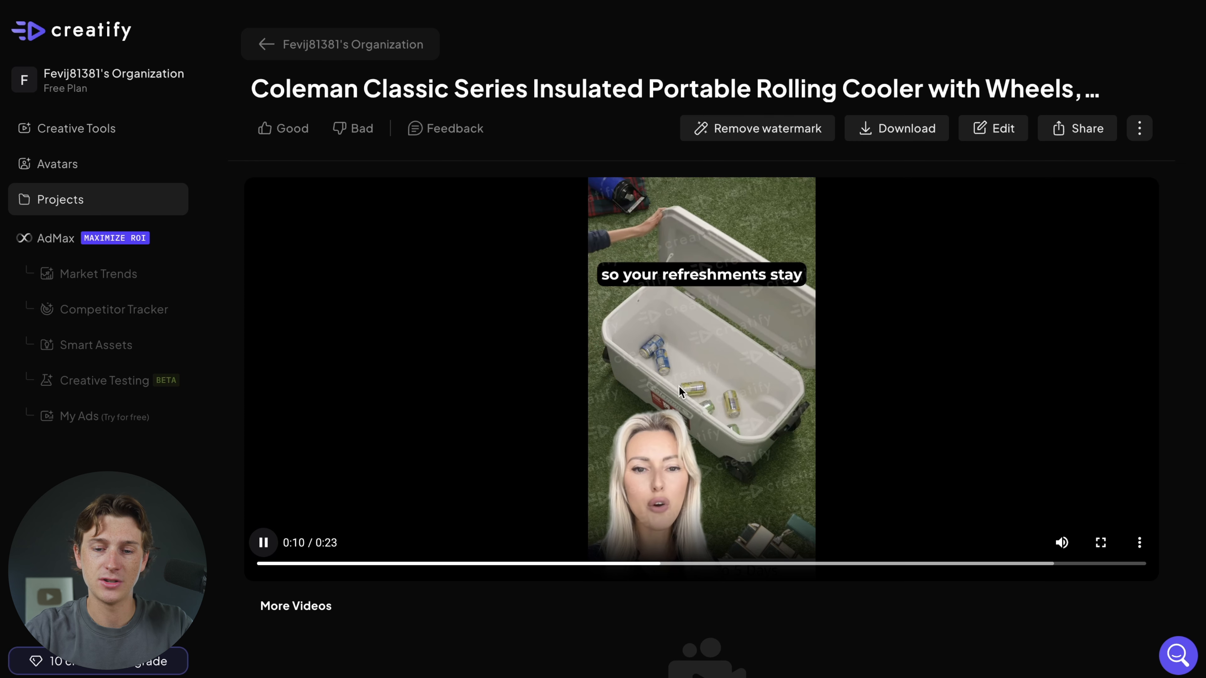
pyautogui.click(260, 543)
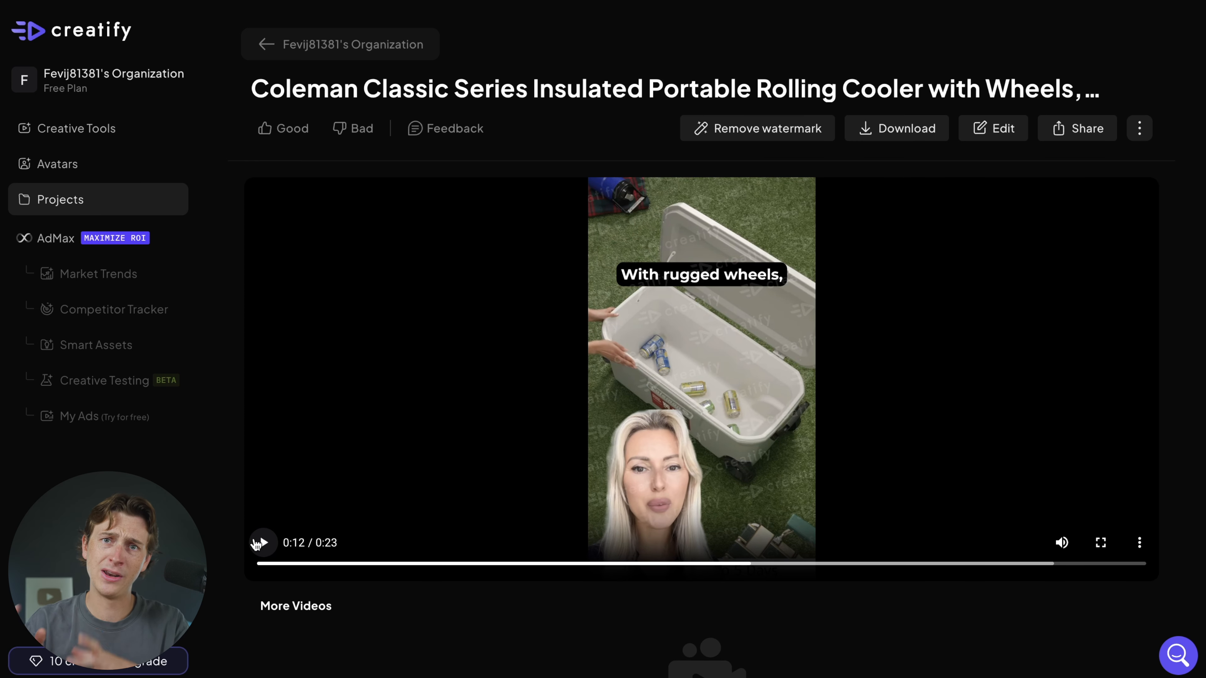